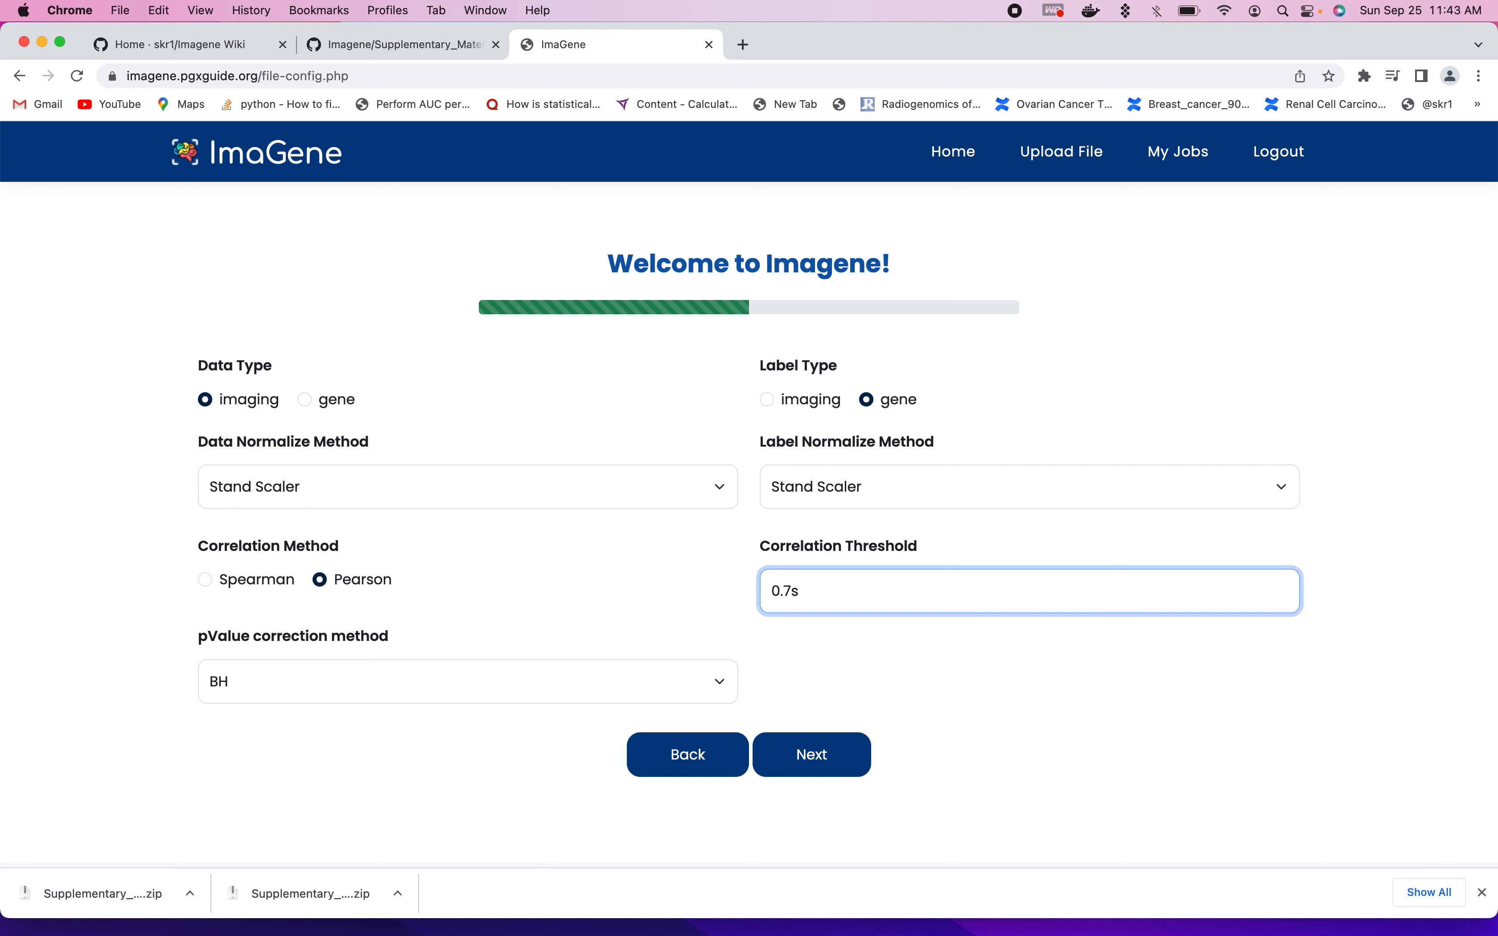
- Confirm the correlation threshold of 0.7, choose BH as the p-value correction method and continue to the file upload page
click(842, 647)
drag(199, 639, 427, 652)
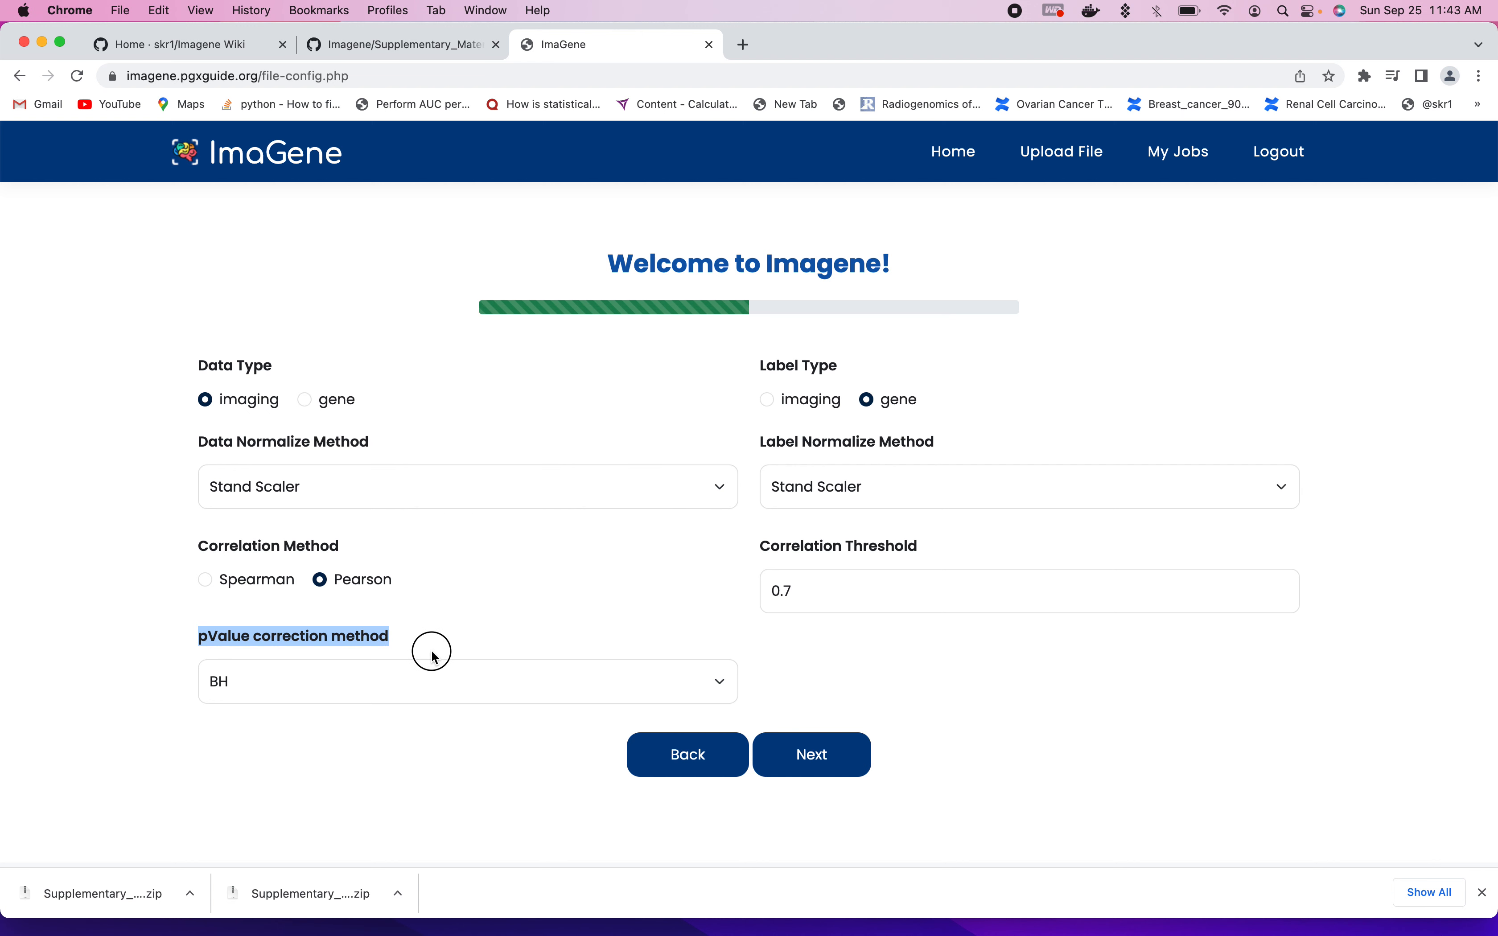
click(399, 735)
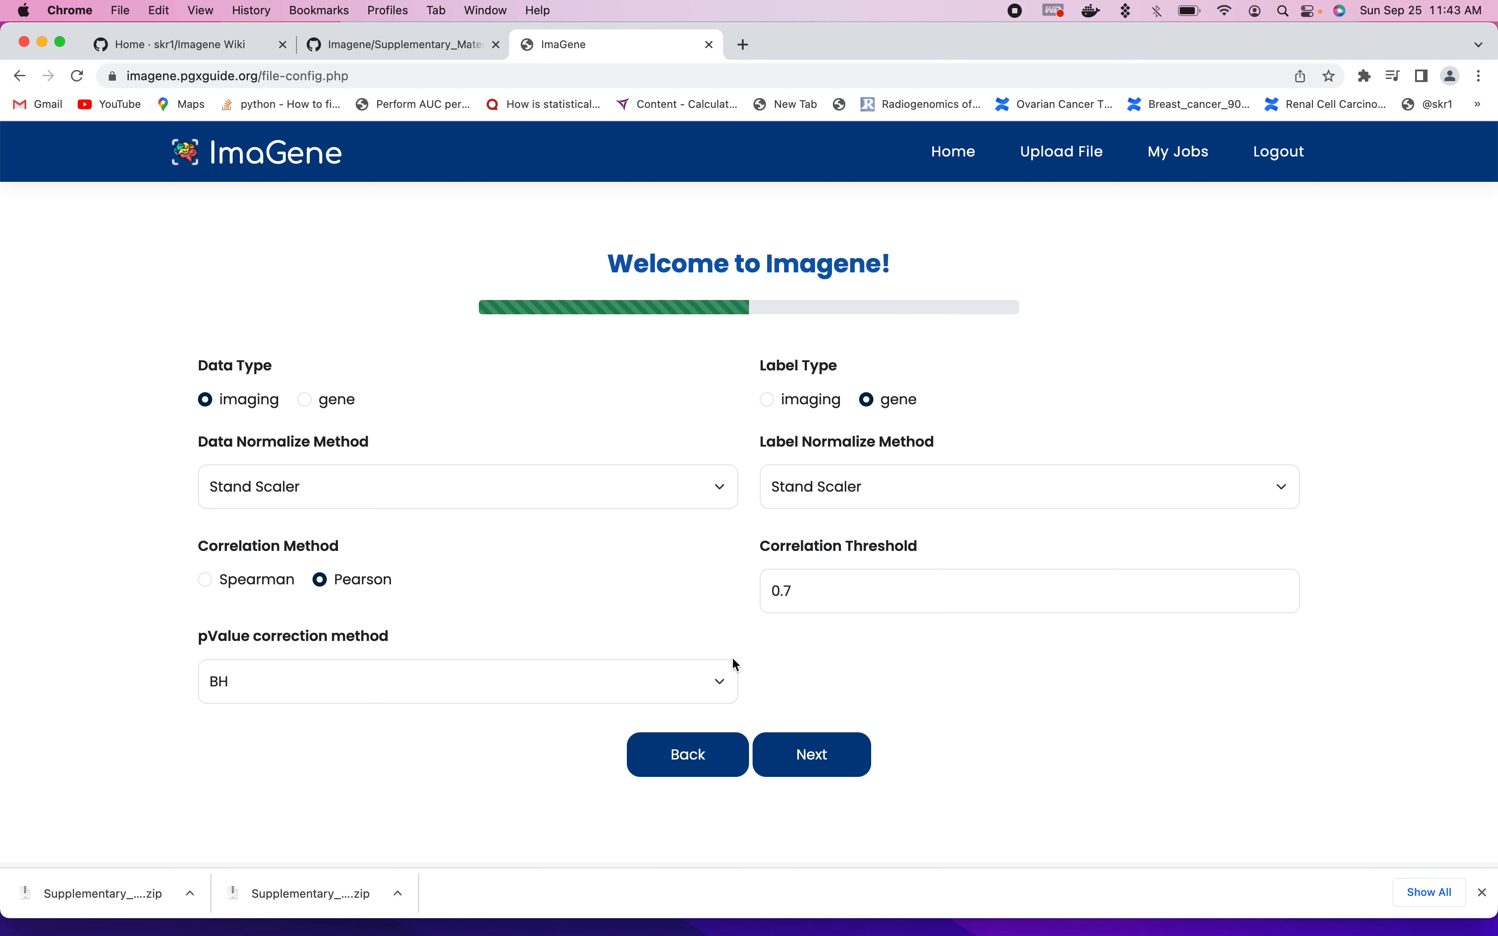
click(719, 682)
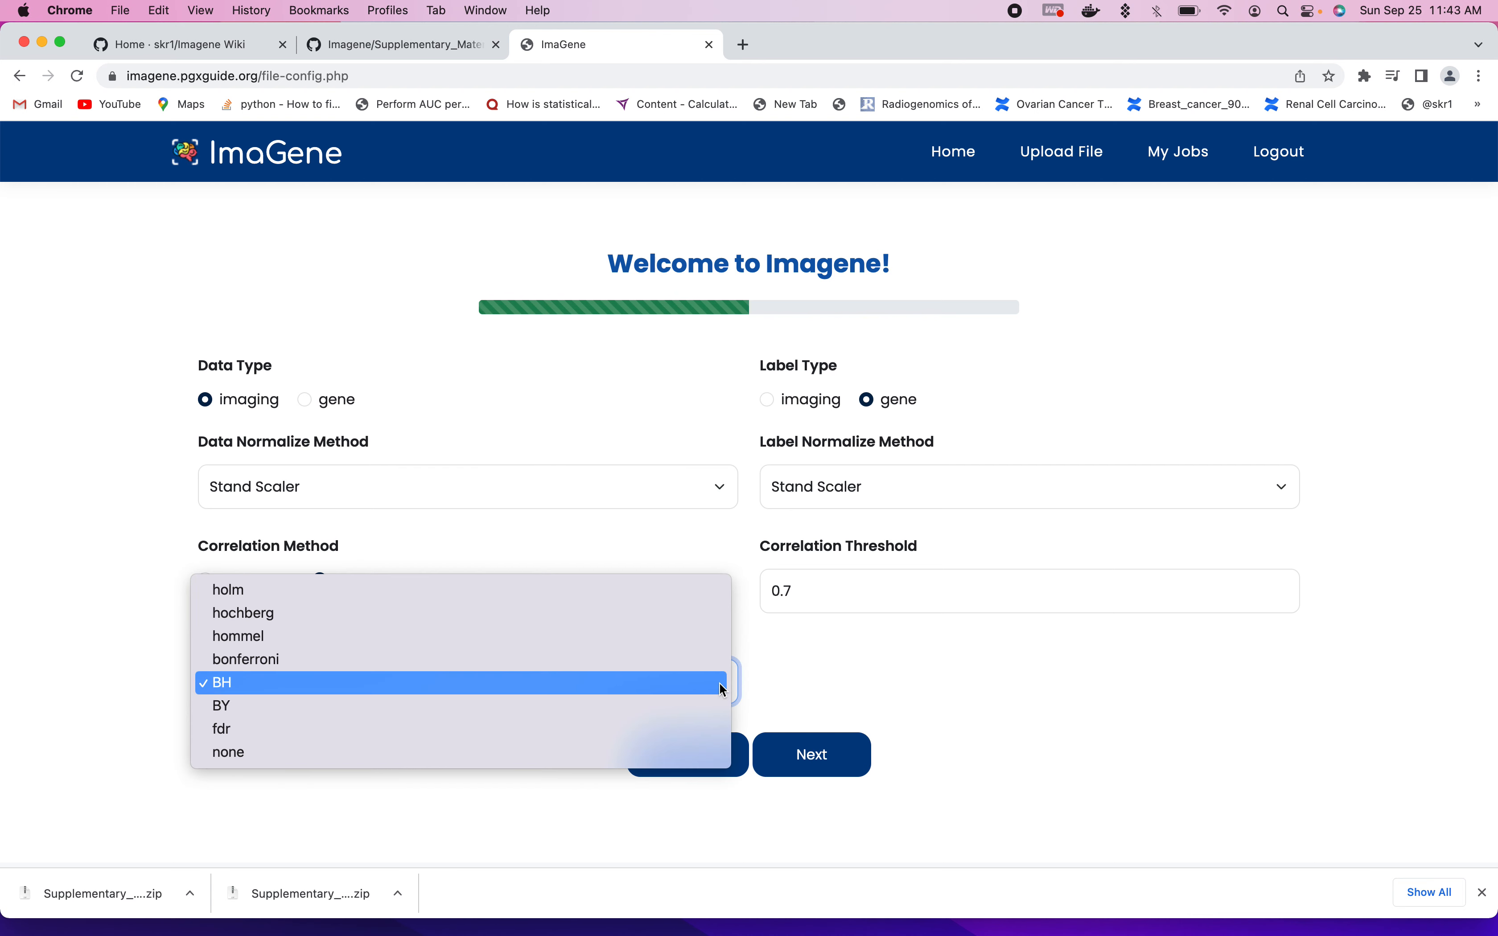
click(286, 677)
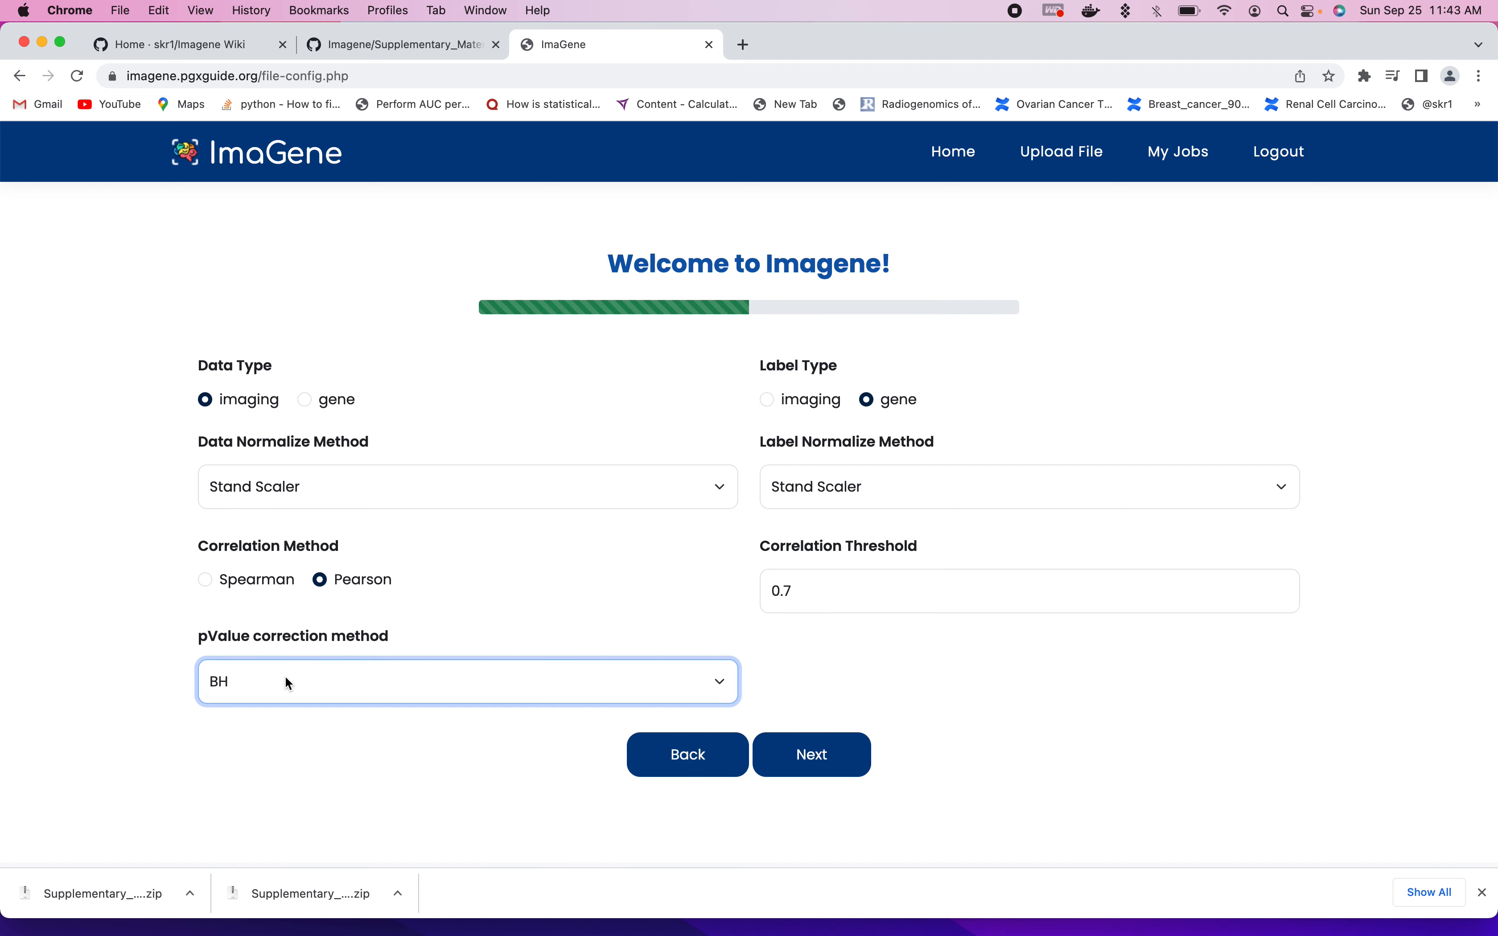
click(855, 754)
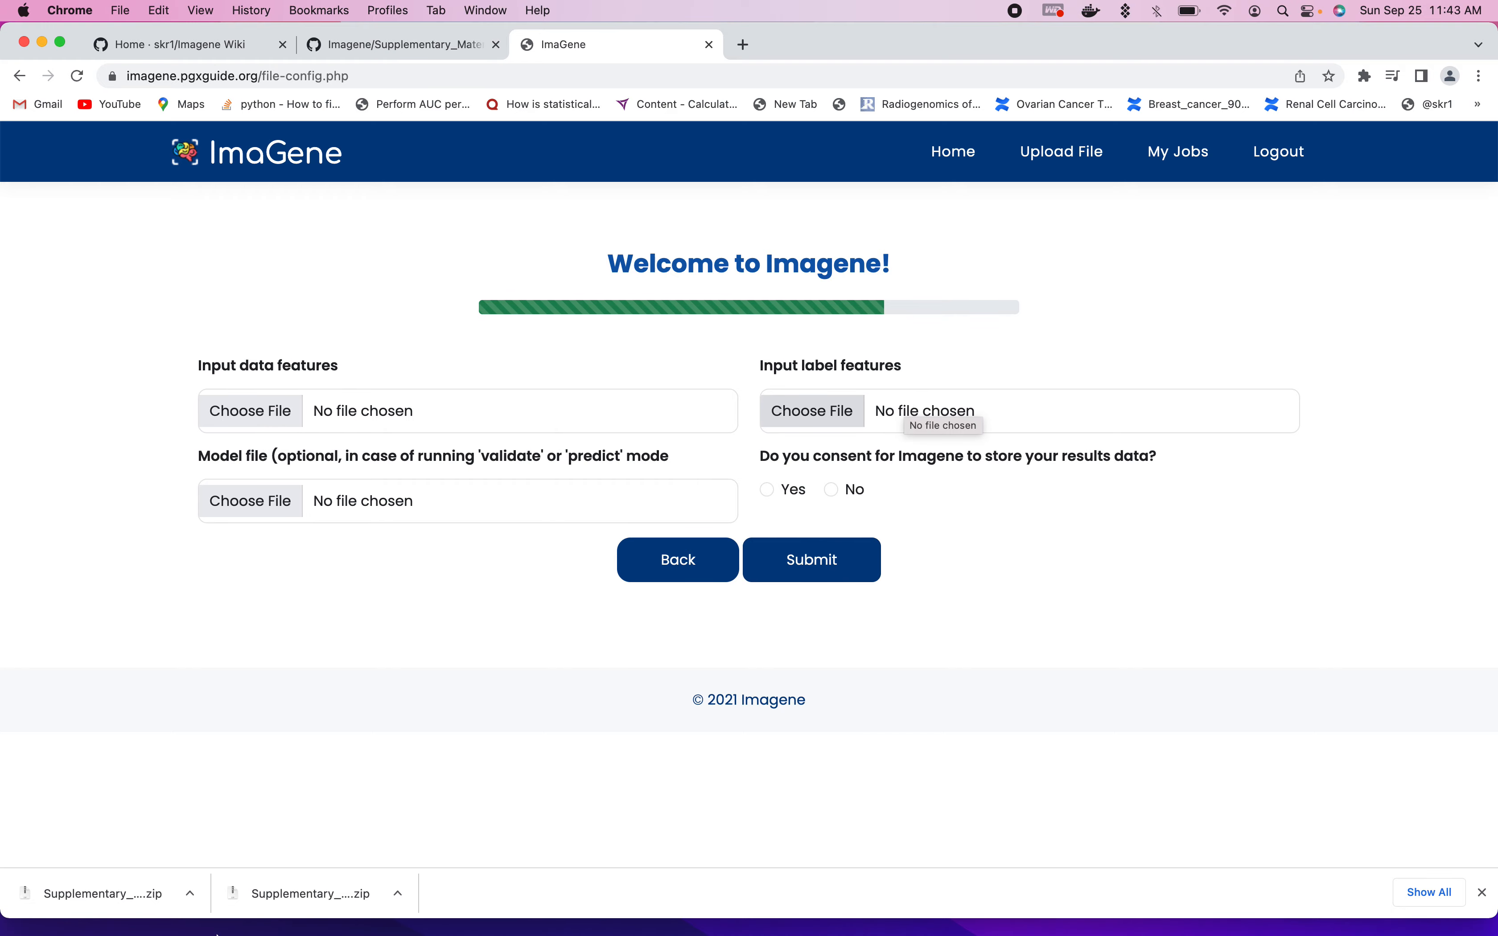
- Switch to Finder to look over the supplementary files in the ImaGeneTest folder, and put the window away
click(62, 906)
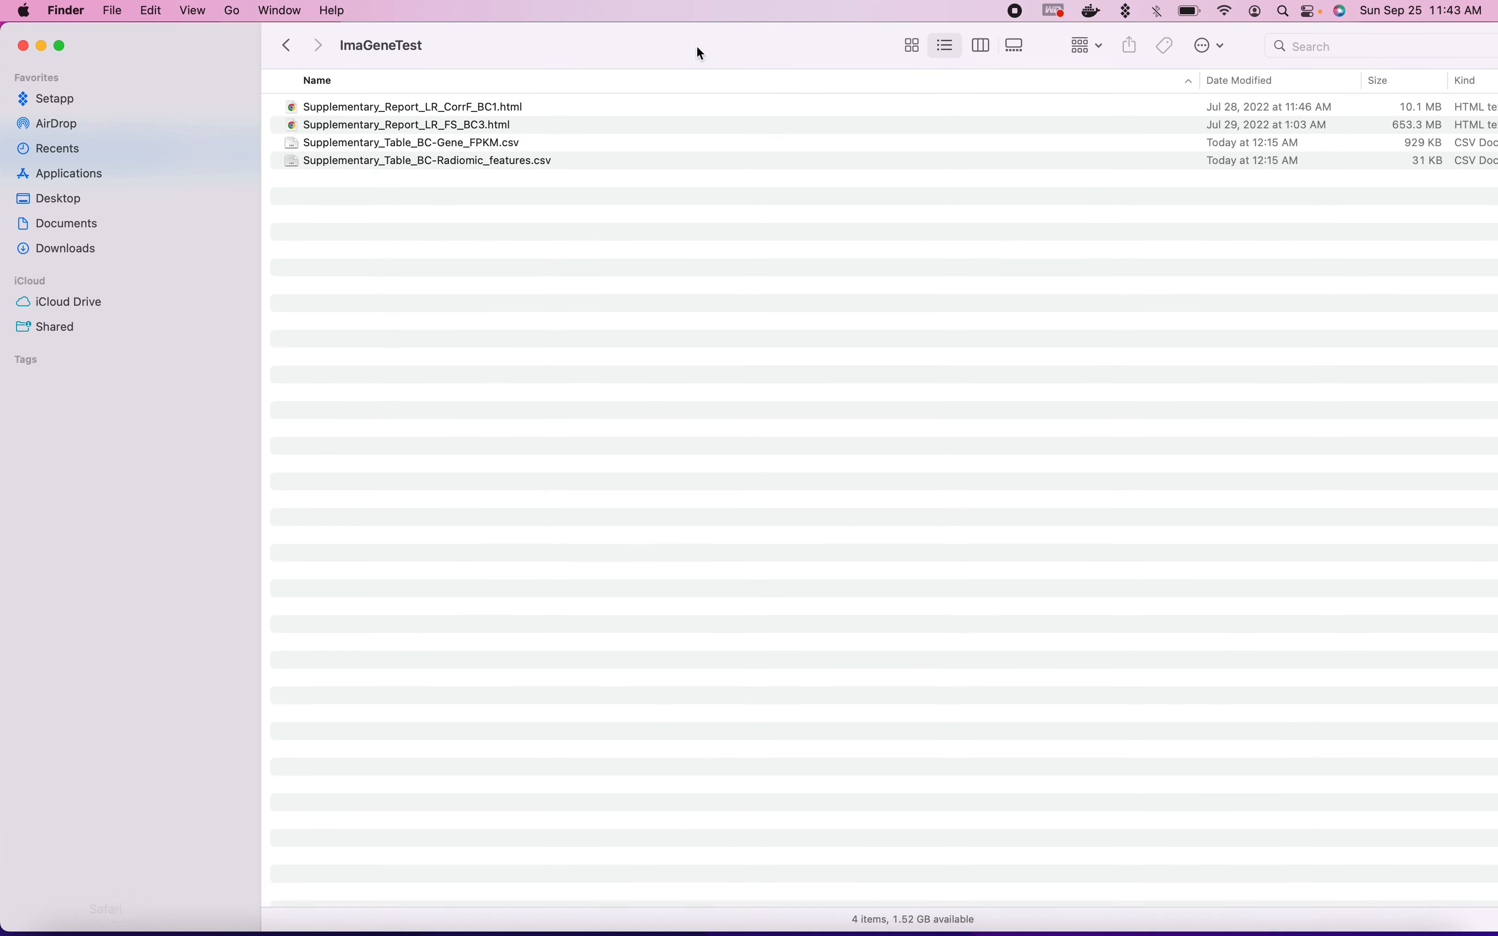
click(425, 162)
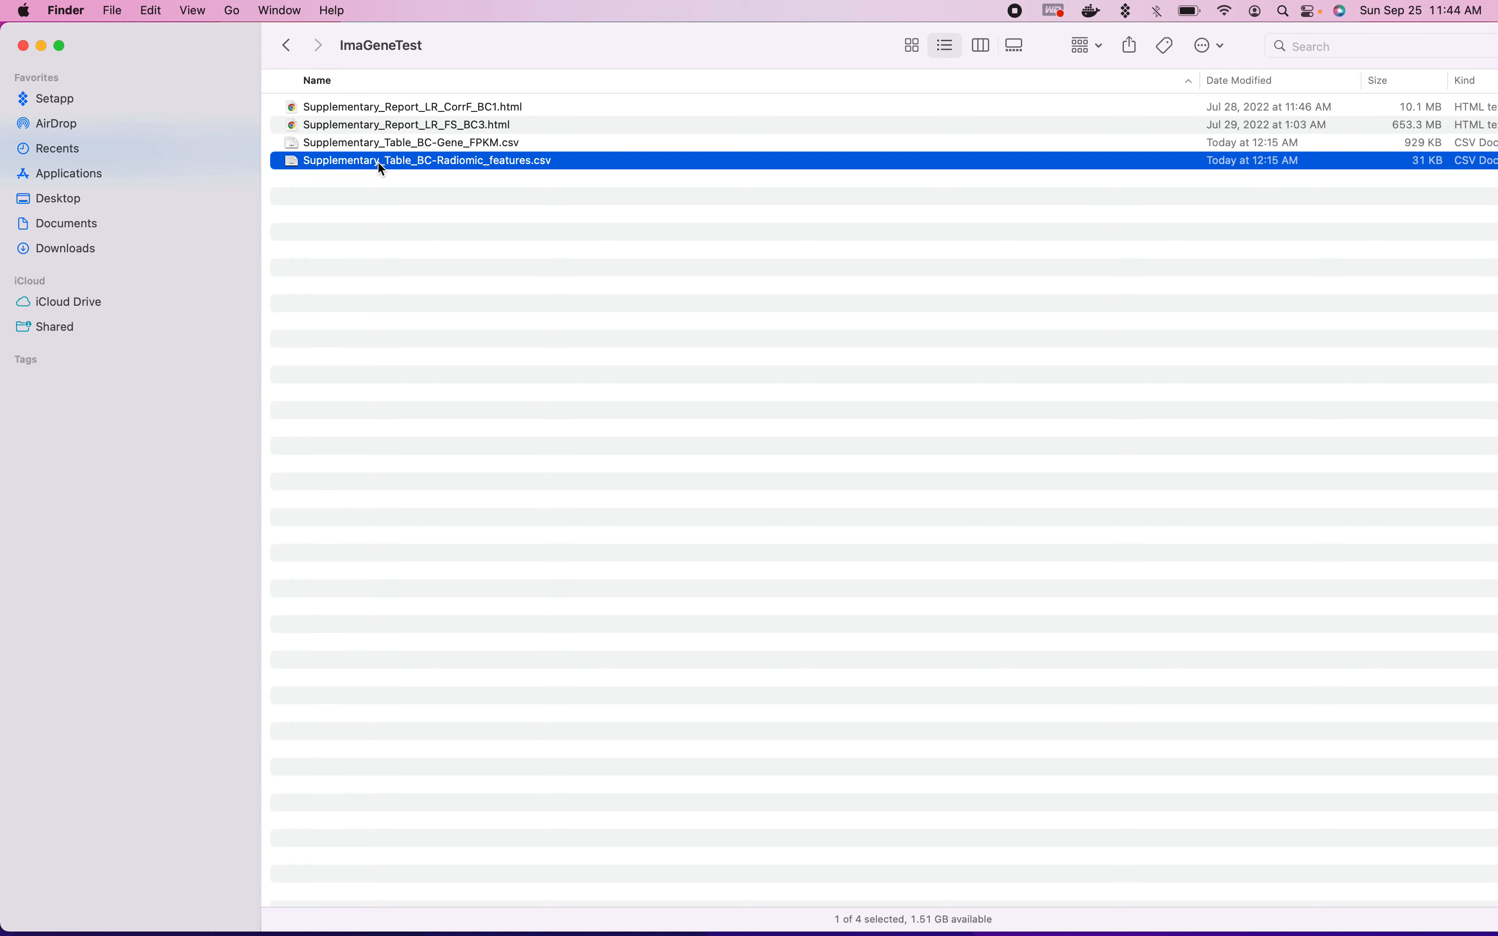
click(42, 45)
- Choose Supplementary_Table_BC-Radiomic_features.csv from the ImaGeneTest folder as the input data features file
click(251, 411)
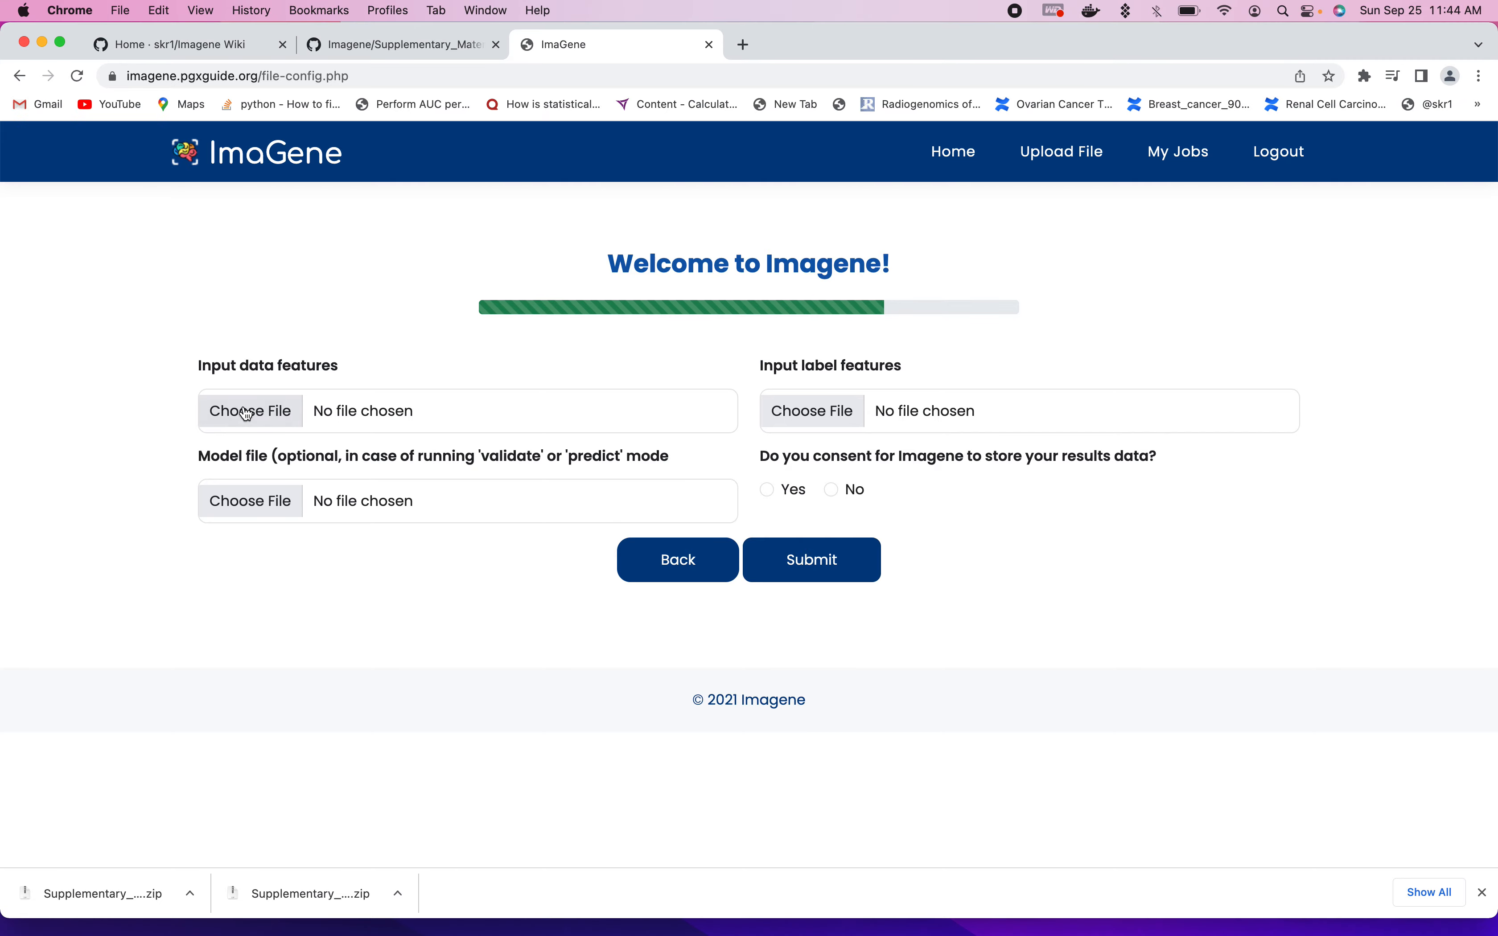
click(246, 413)
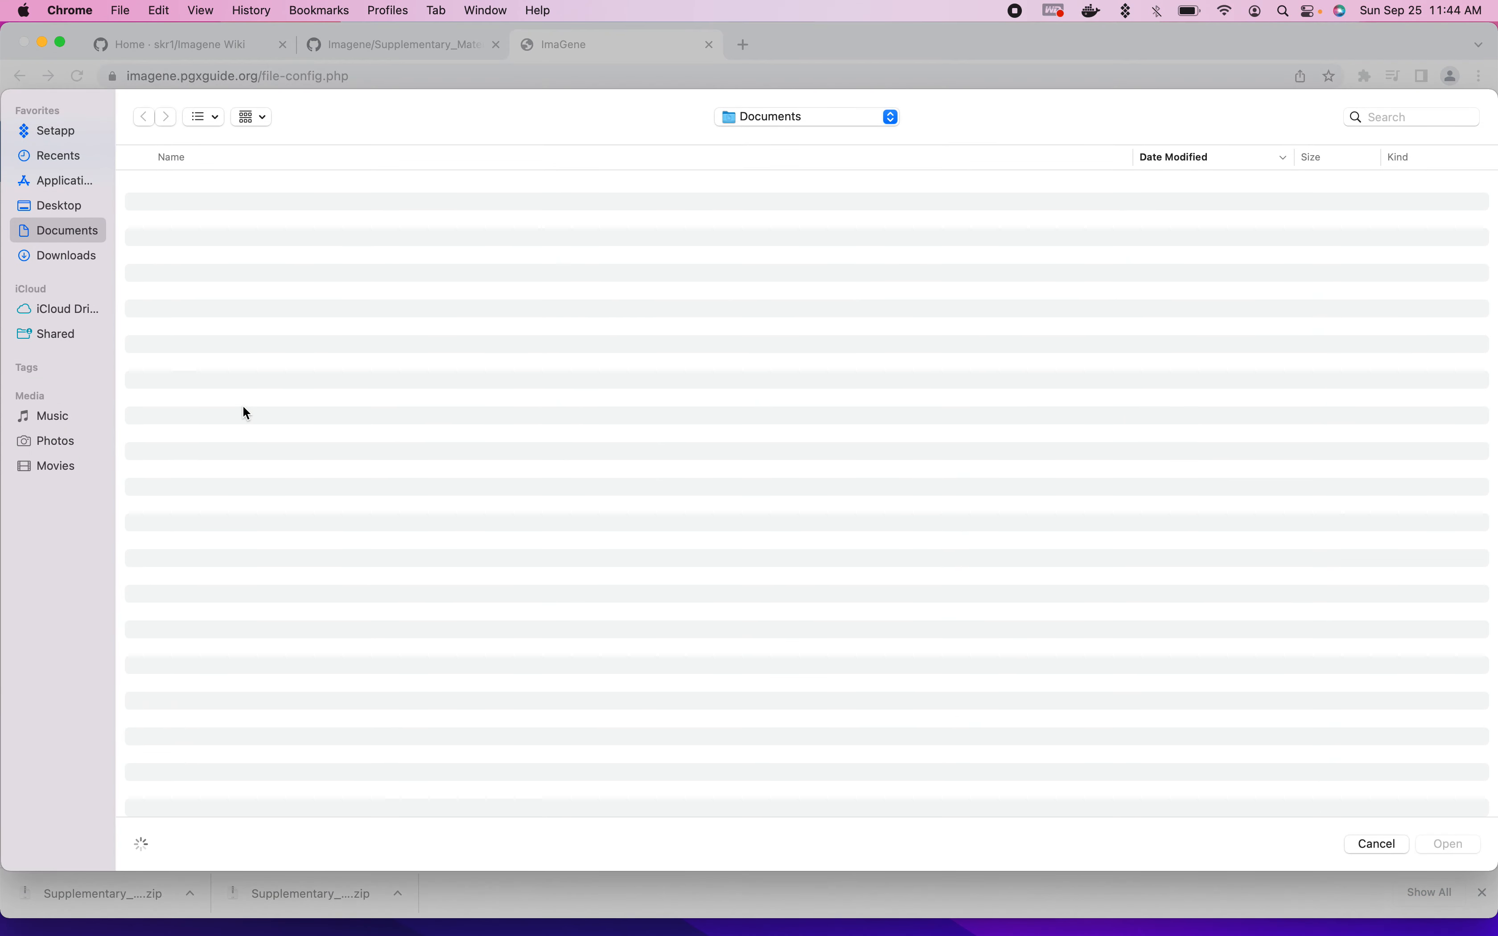
click(61, 209)
double_click(217, 184)
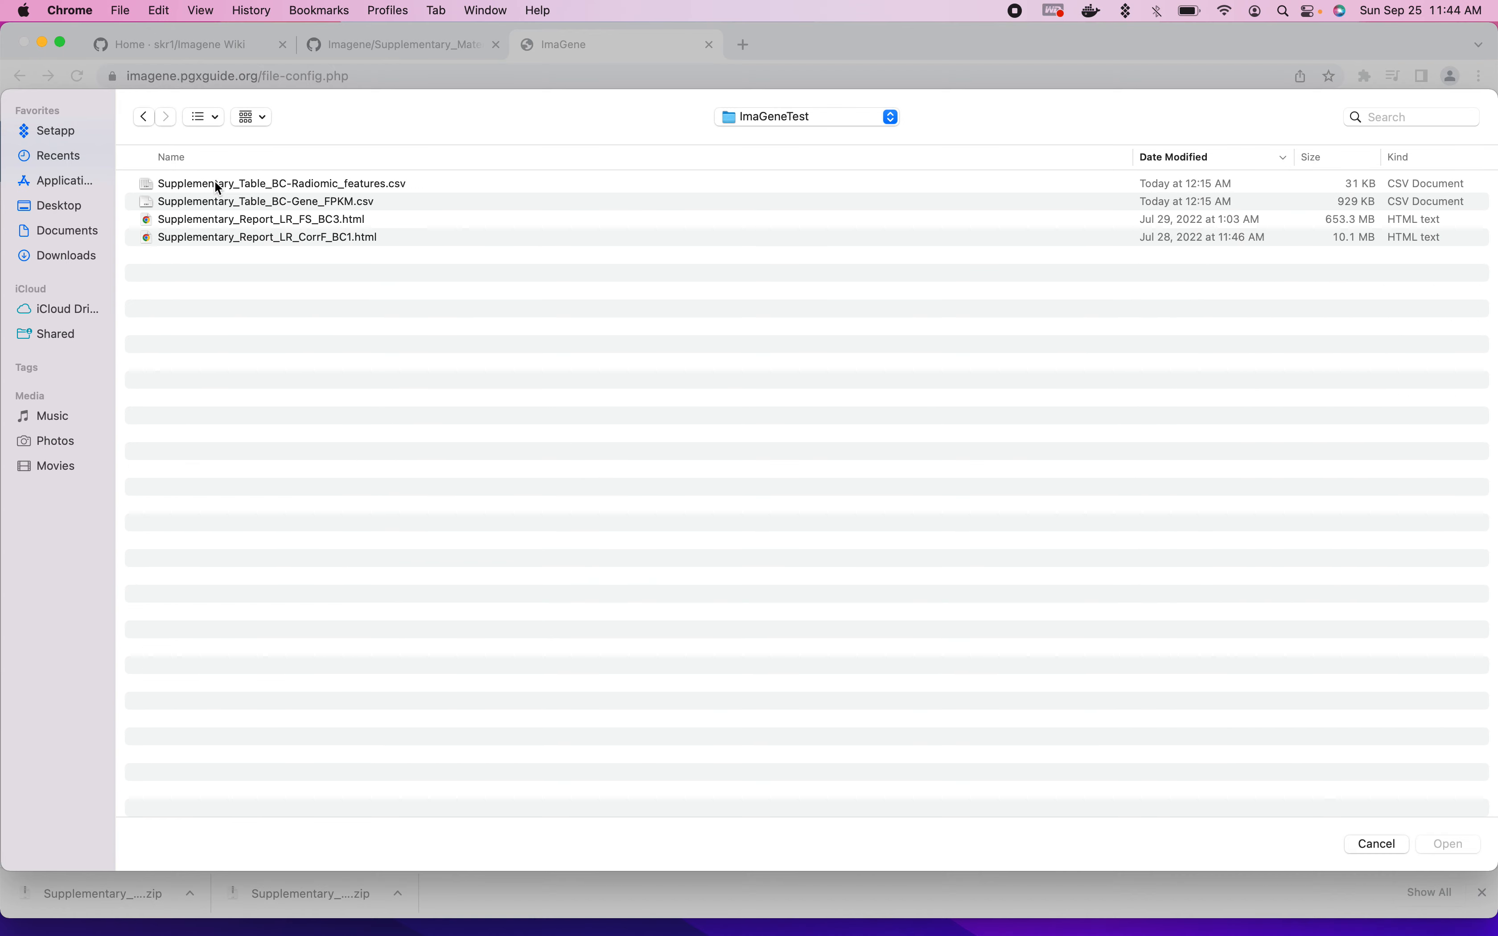
click(340, 186)
click(1447, 840)
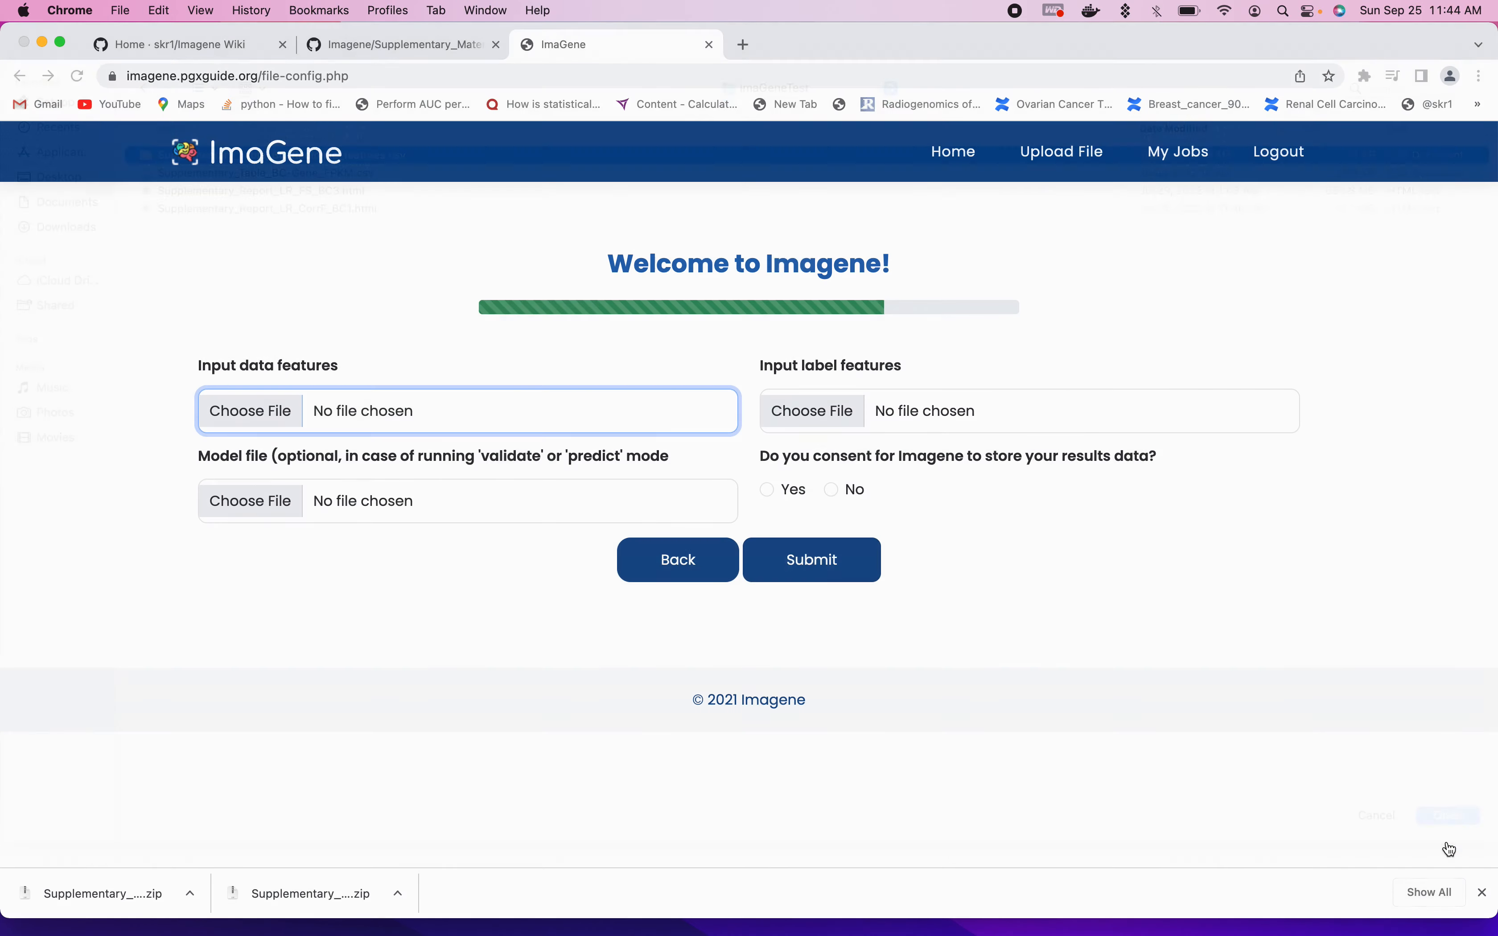
- Choose Supplementary_Table_BC-Gene_FPKM.csv from the ImaGeneTest folder as the input label features file
click(835, 408)
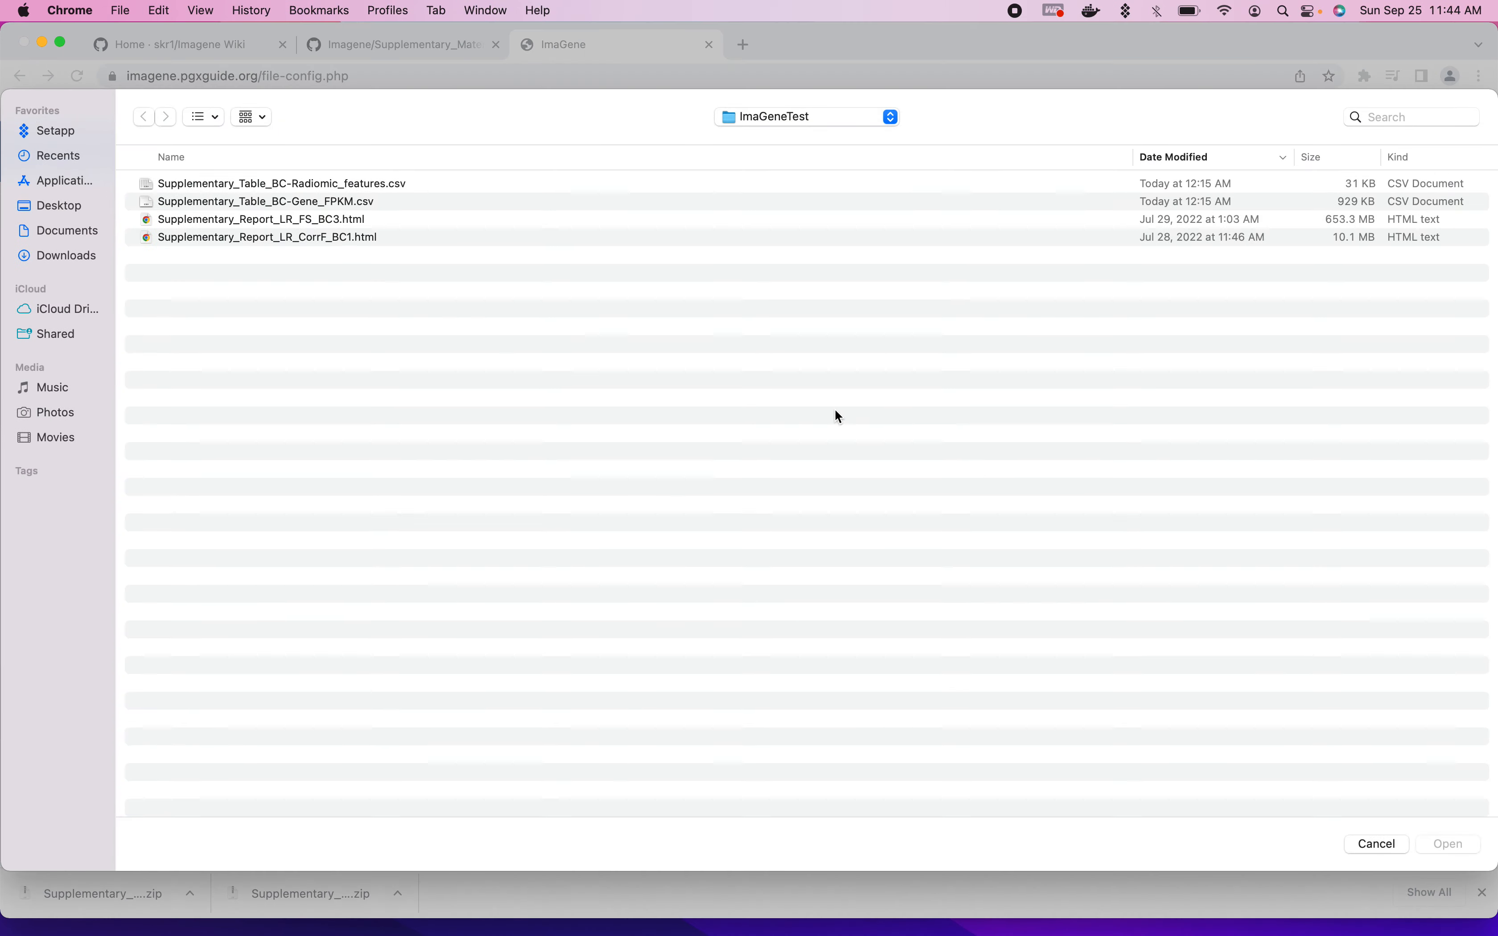
click(311, 201)
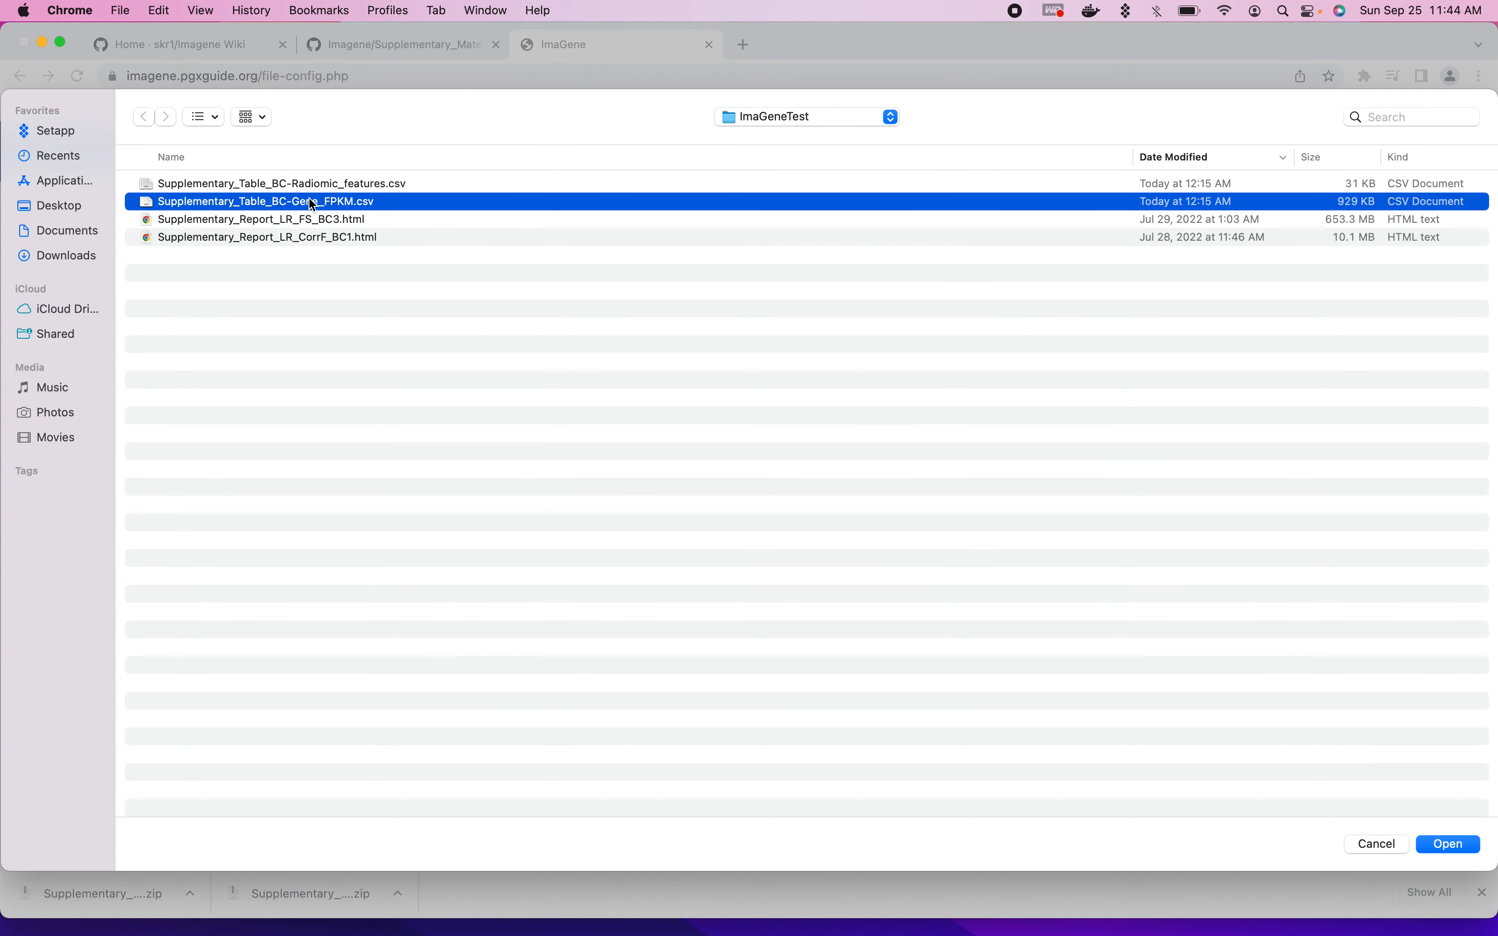
click(1457, 842)
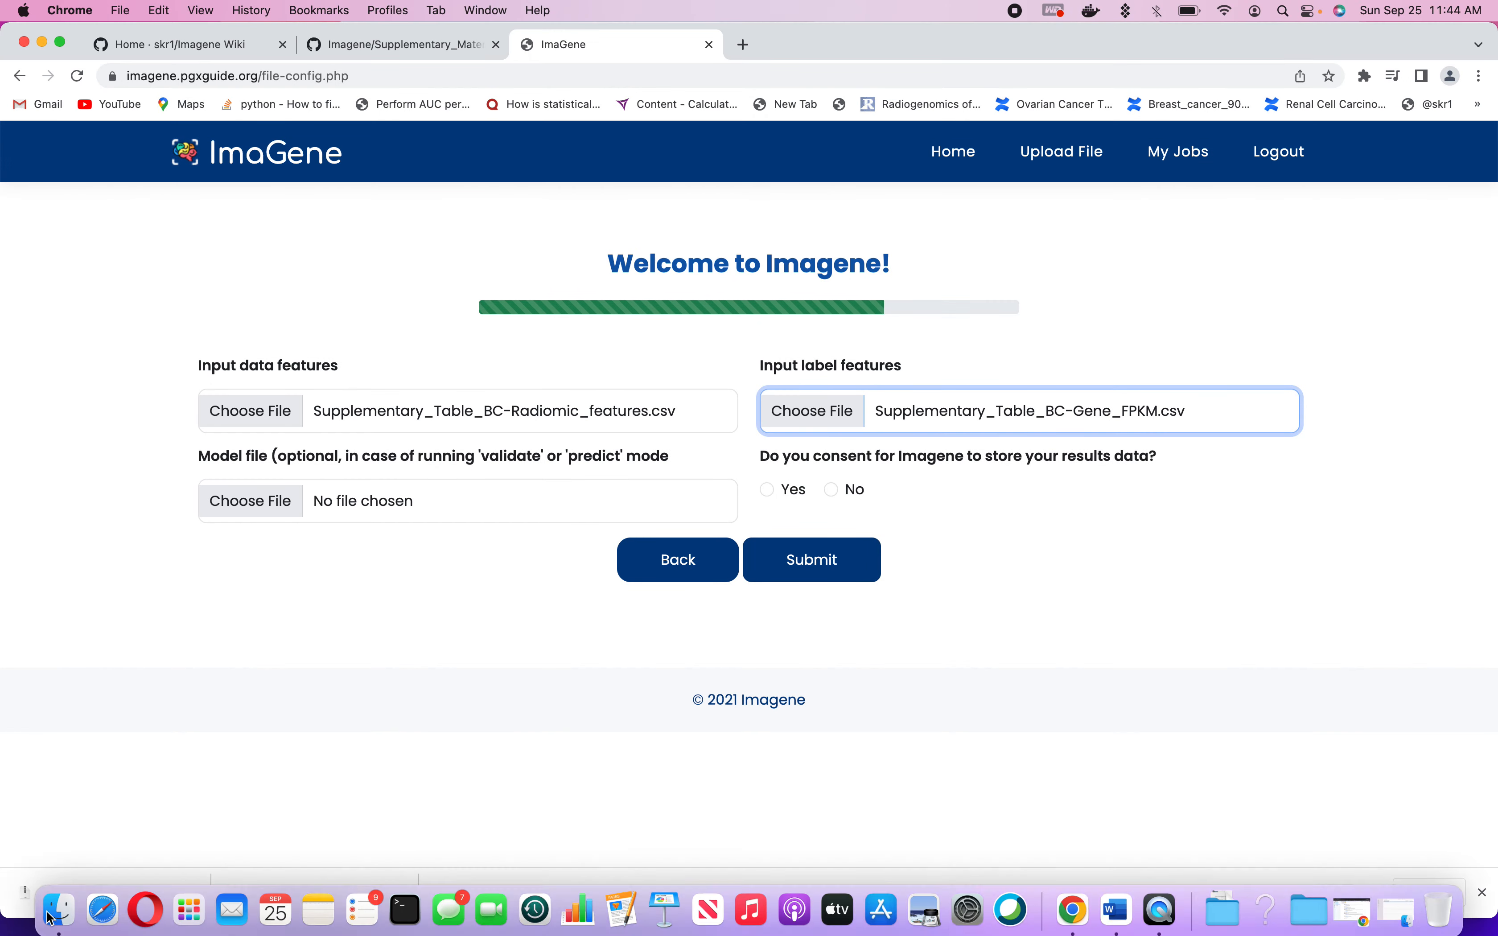
- Open Supplementary_Table_BC-Radiomic_features.csv from Finder in Microsoft Excel and select its ID column
click(51, 917)
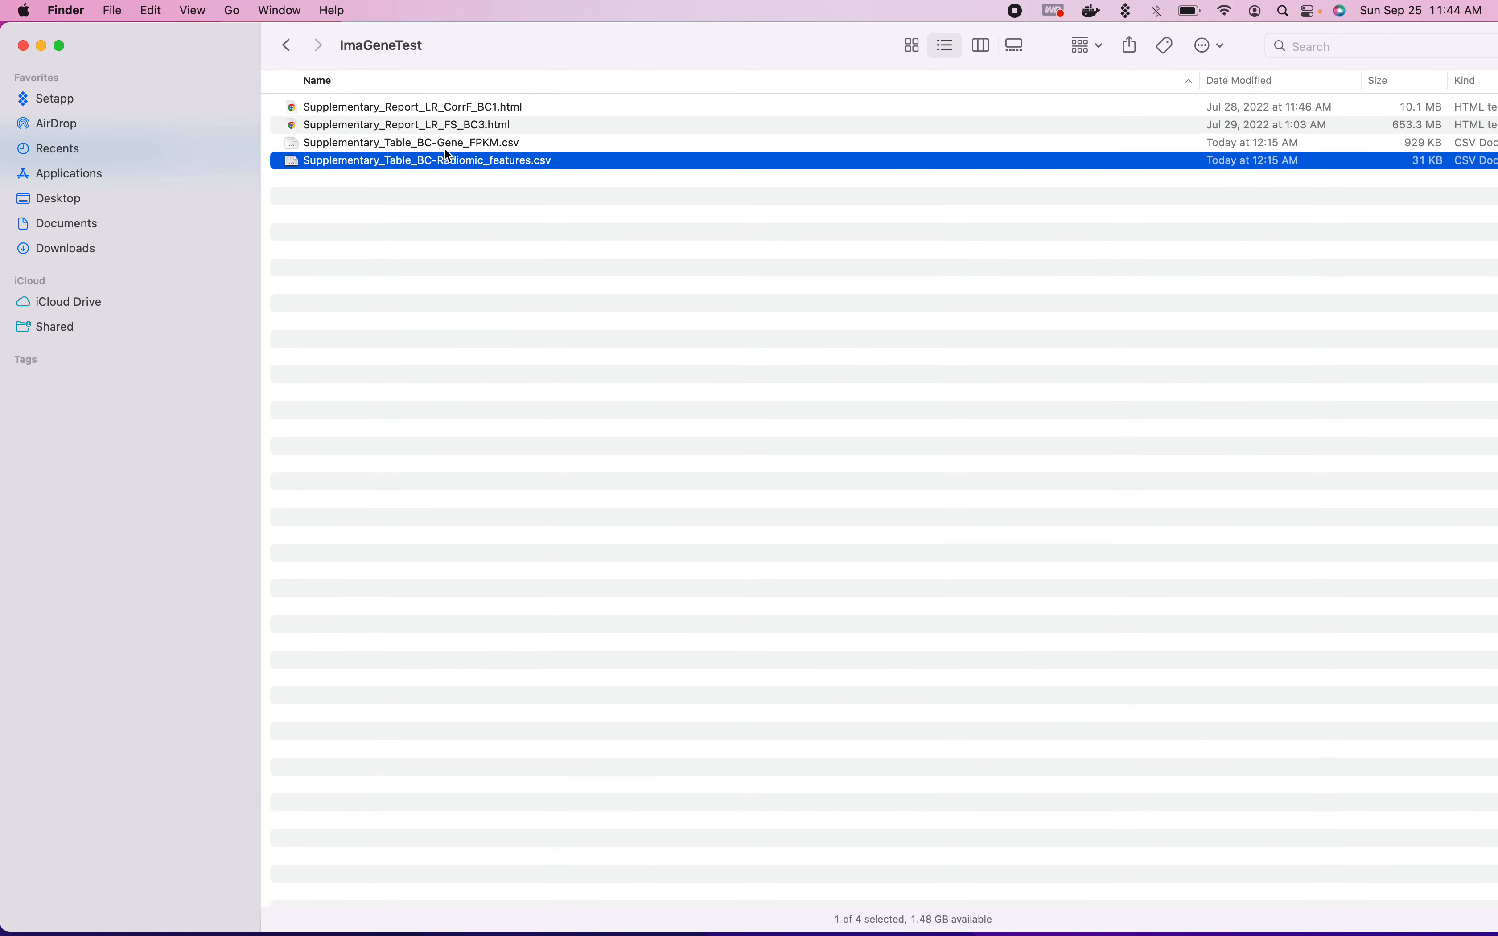
click(112, 11)
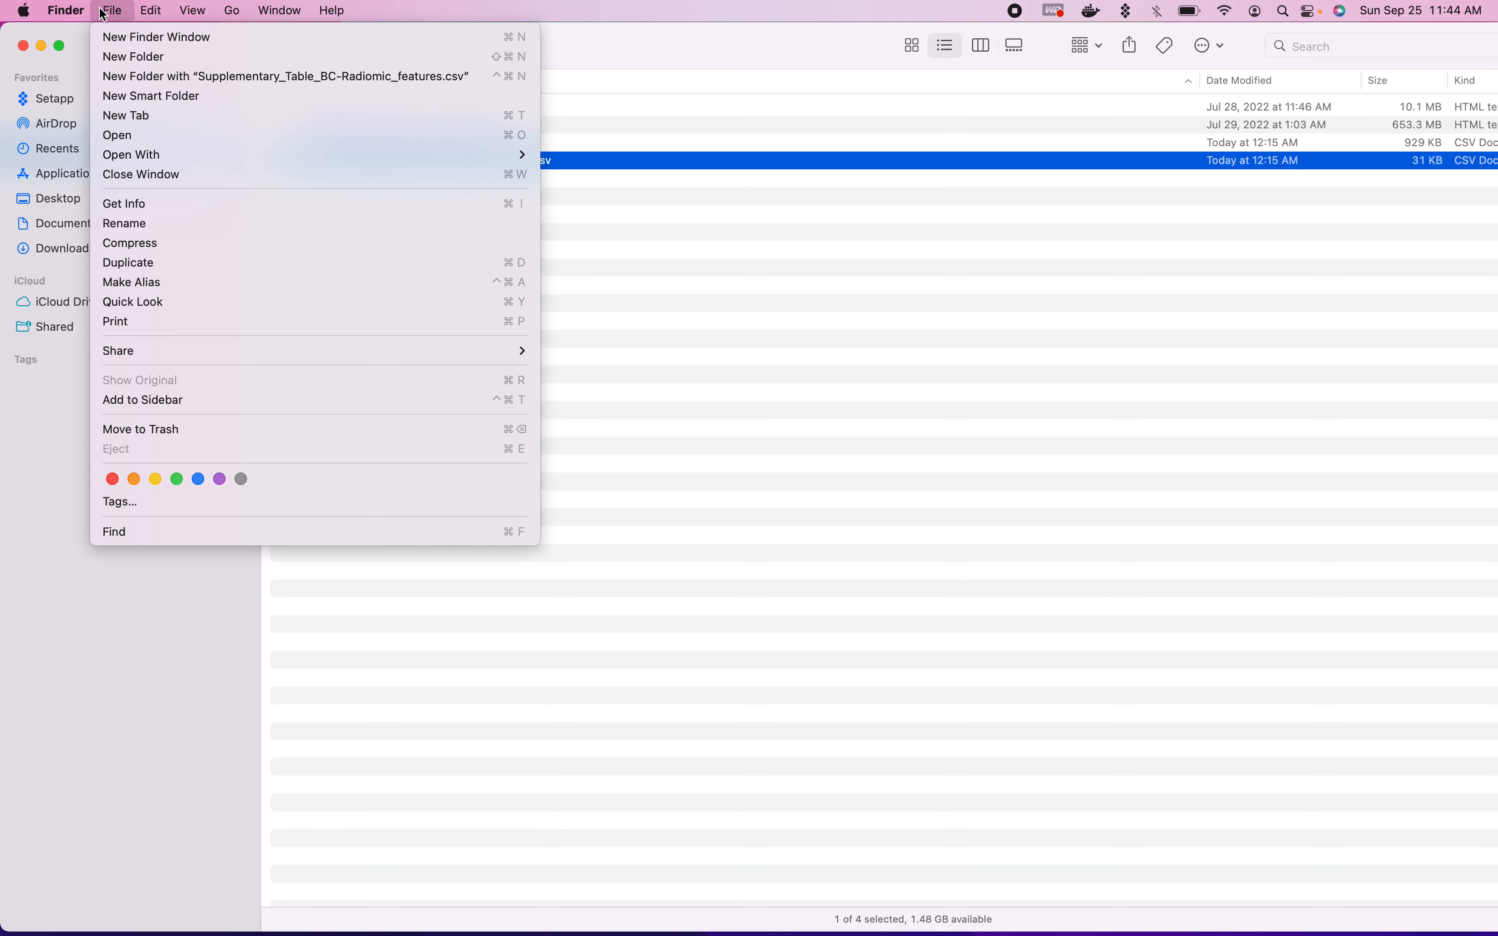
mouse_move(484, 159)
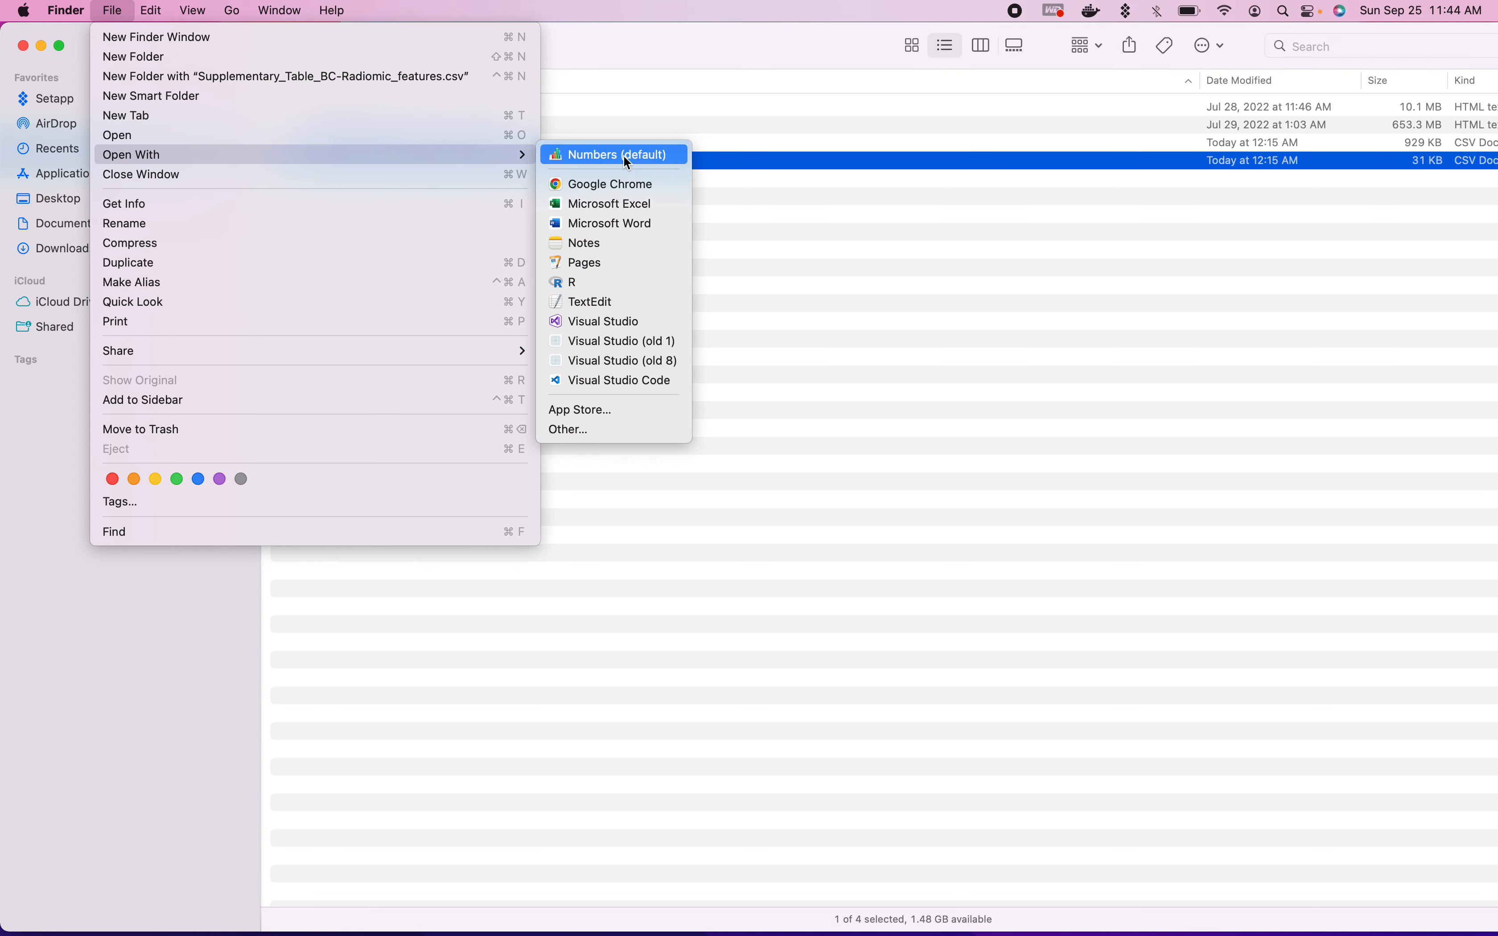
click(618, 203)
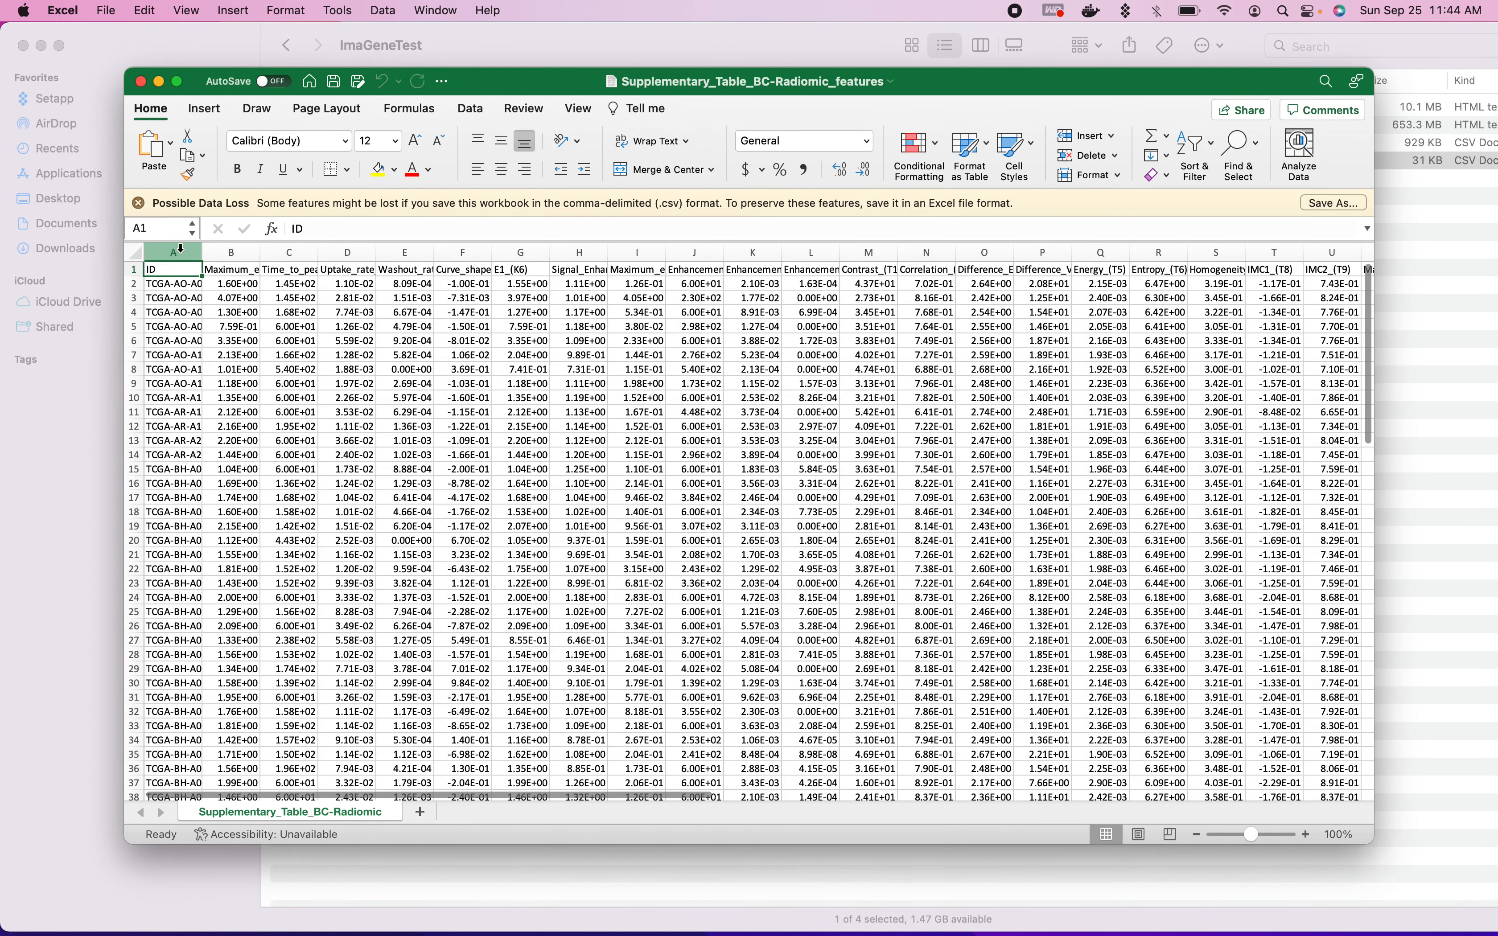
click(180, 248)
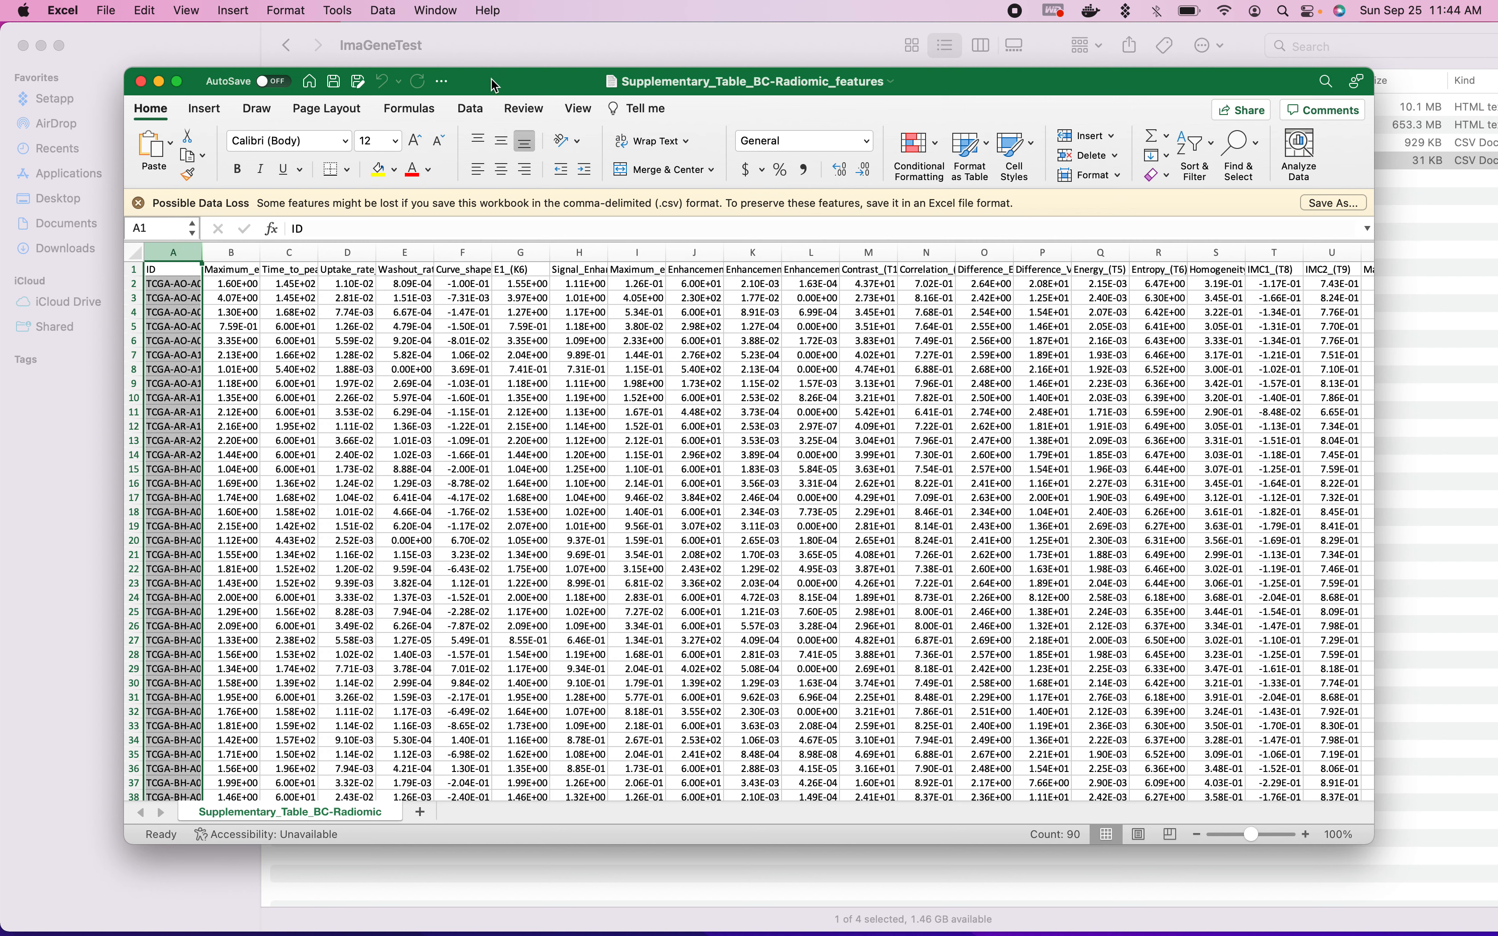
- Move the radiomic workbook aside and open Supplementary_Table_BC-Gene_FPKM.csv from Finder in Microsoft Excel
drag(496, 85, 496, 199)
click(385, 142)
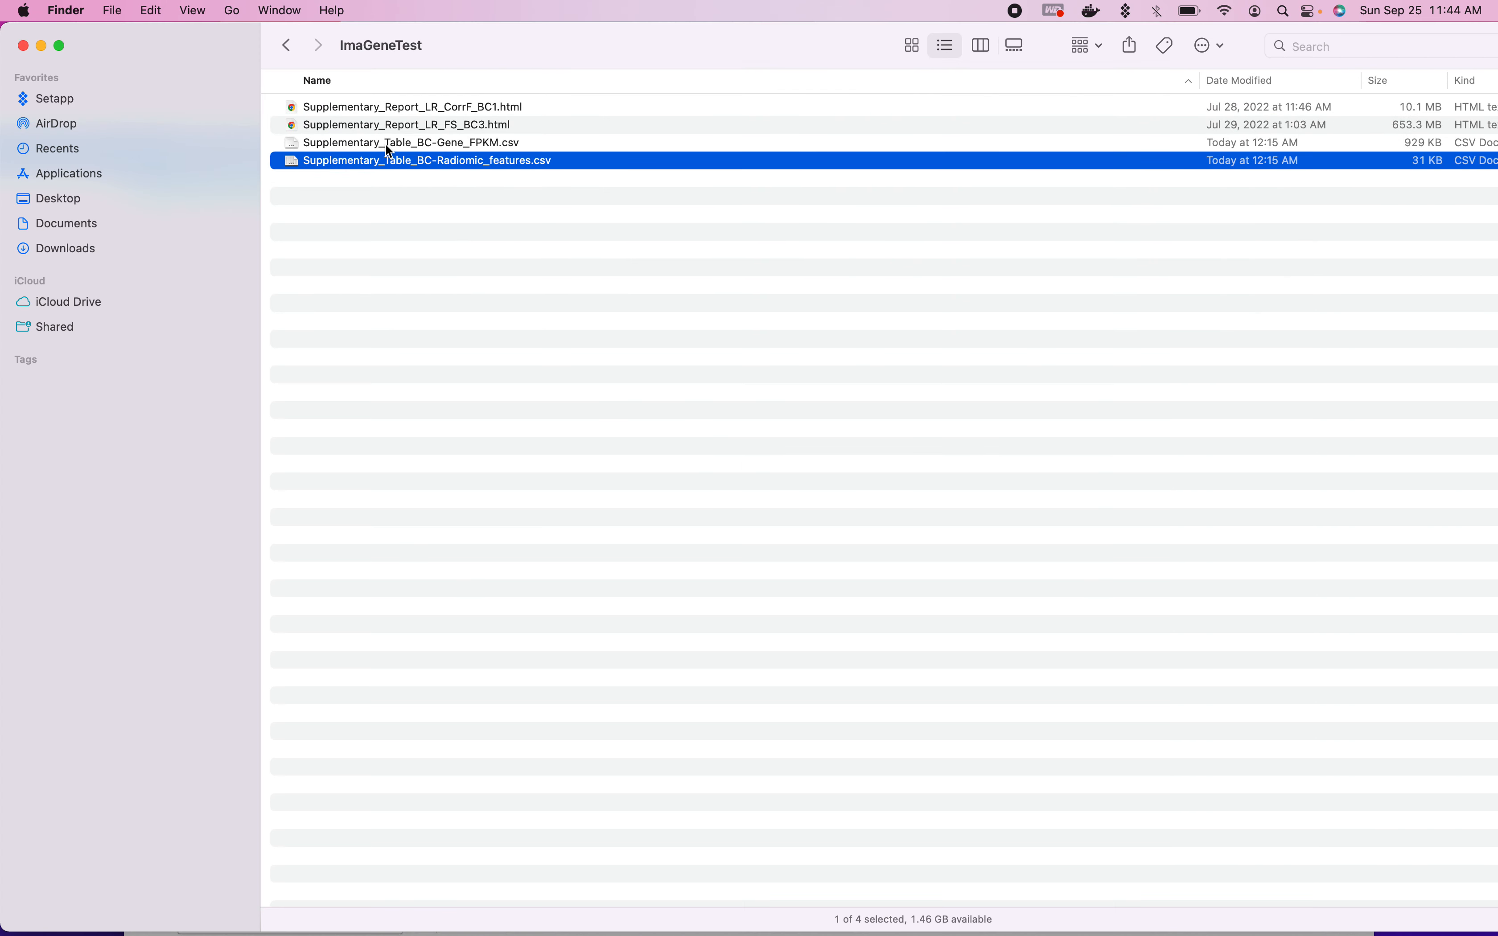
click(385, 143)
click(111, 11)
mouse_move(447, 158)
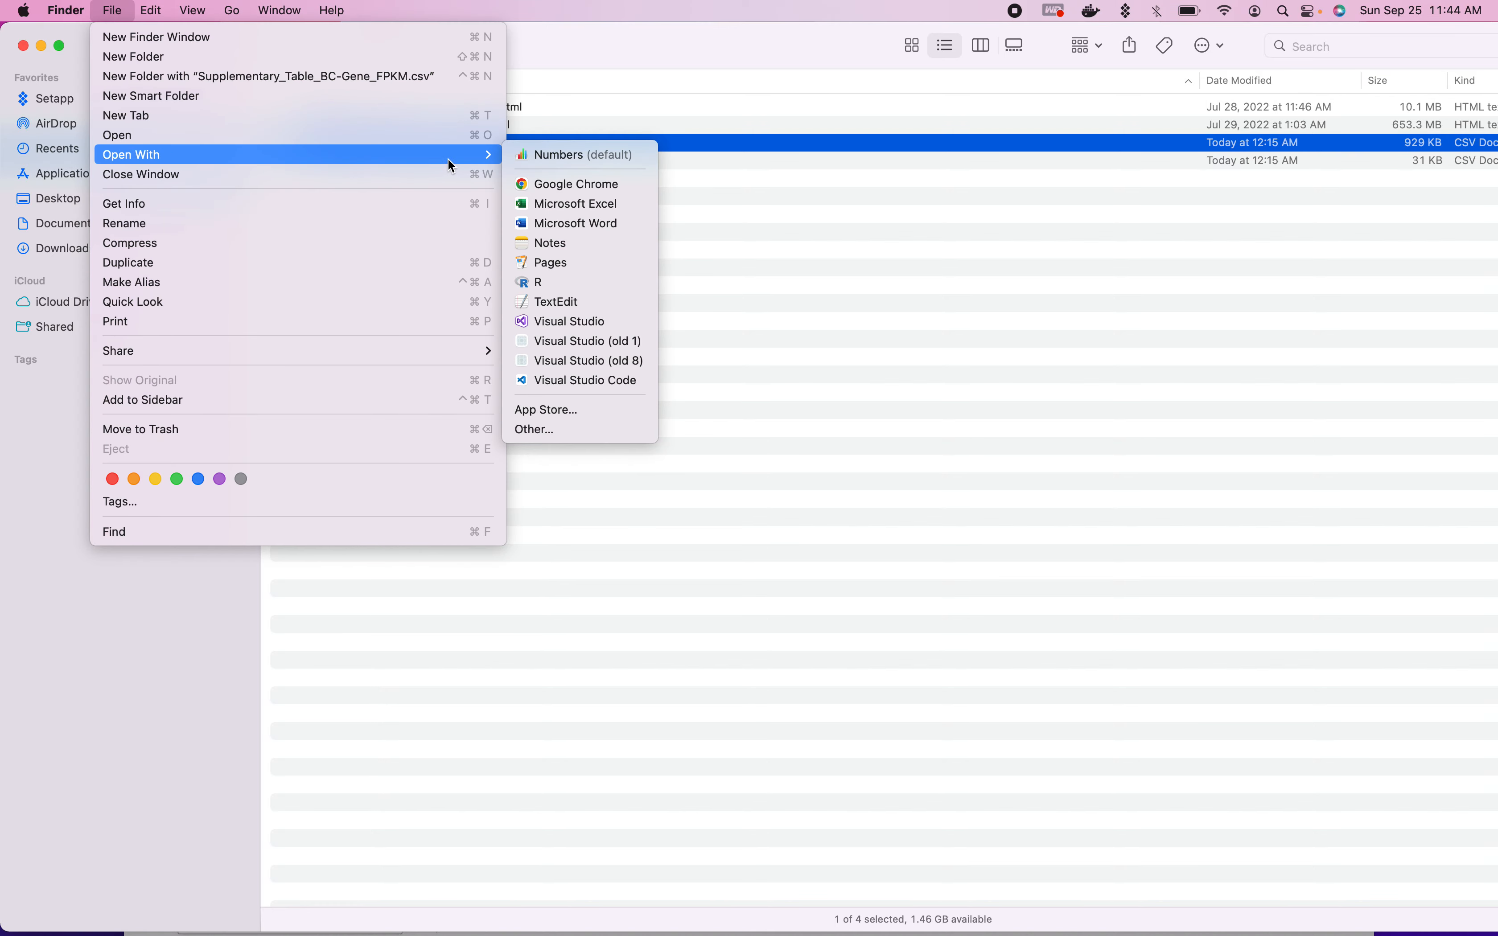
click(558, 206)
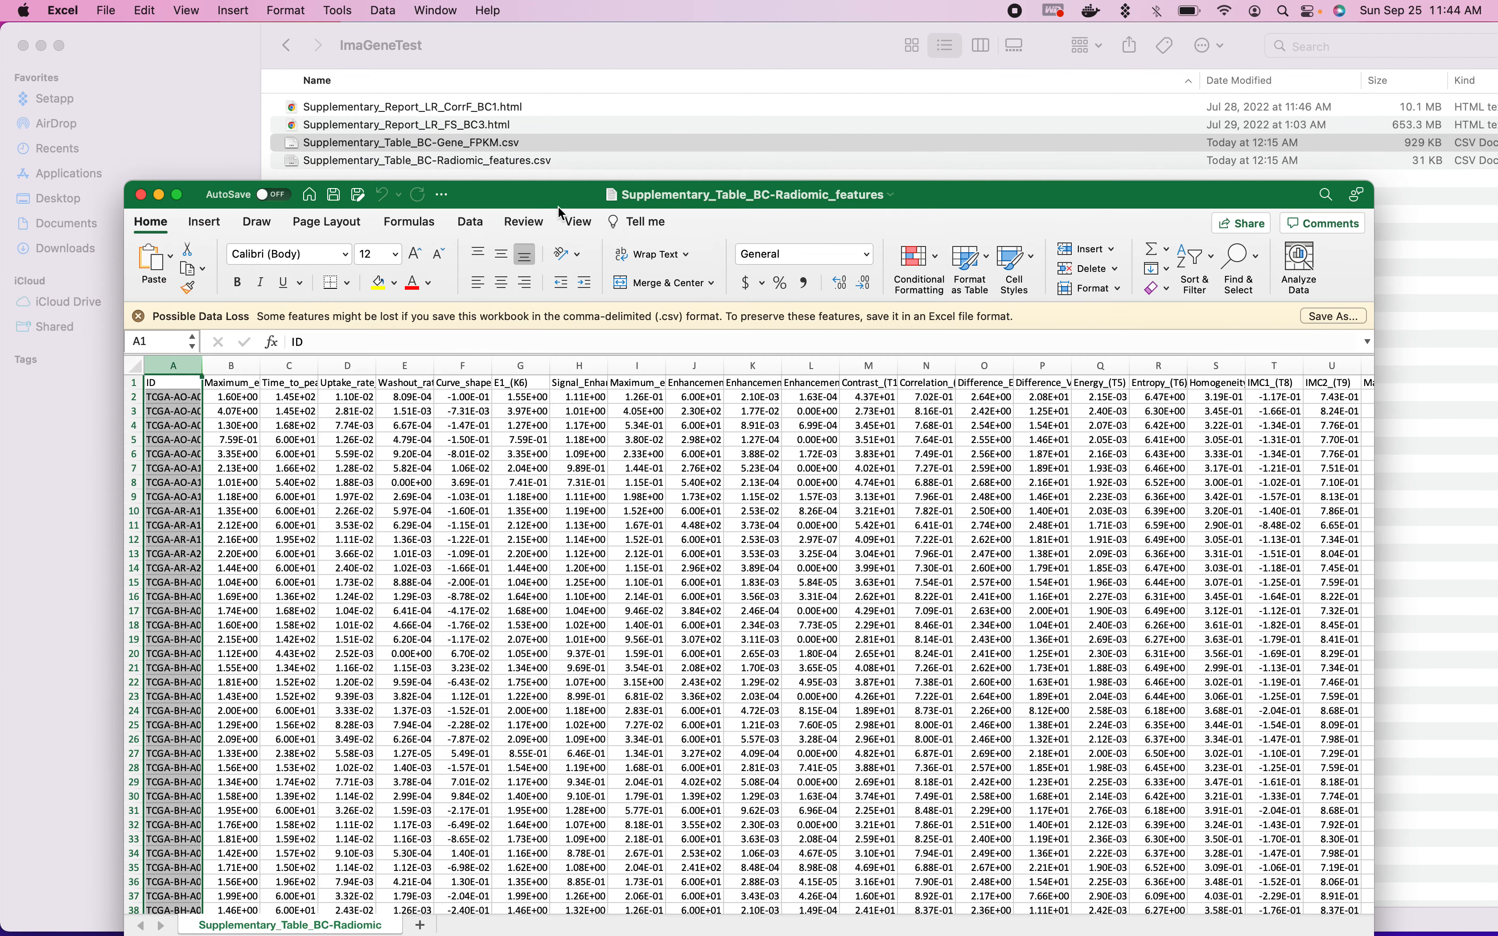
- Replace the stray entry in cell A1 of the gene workbook with the header ID
text(d)
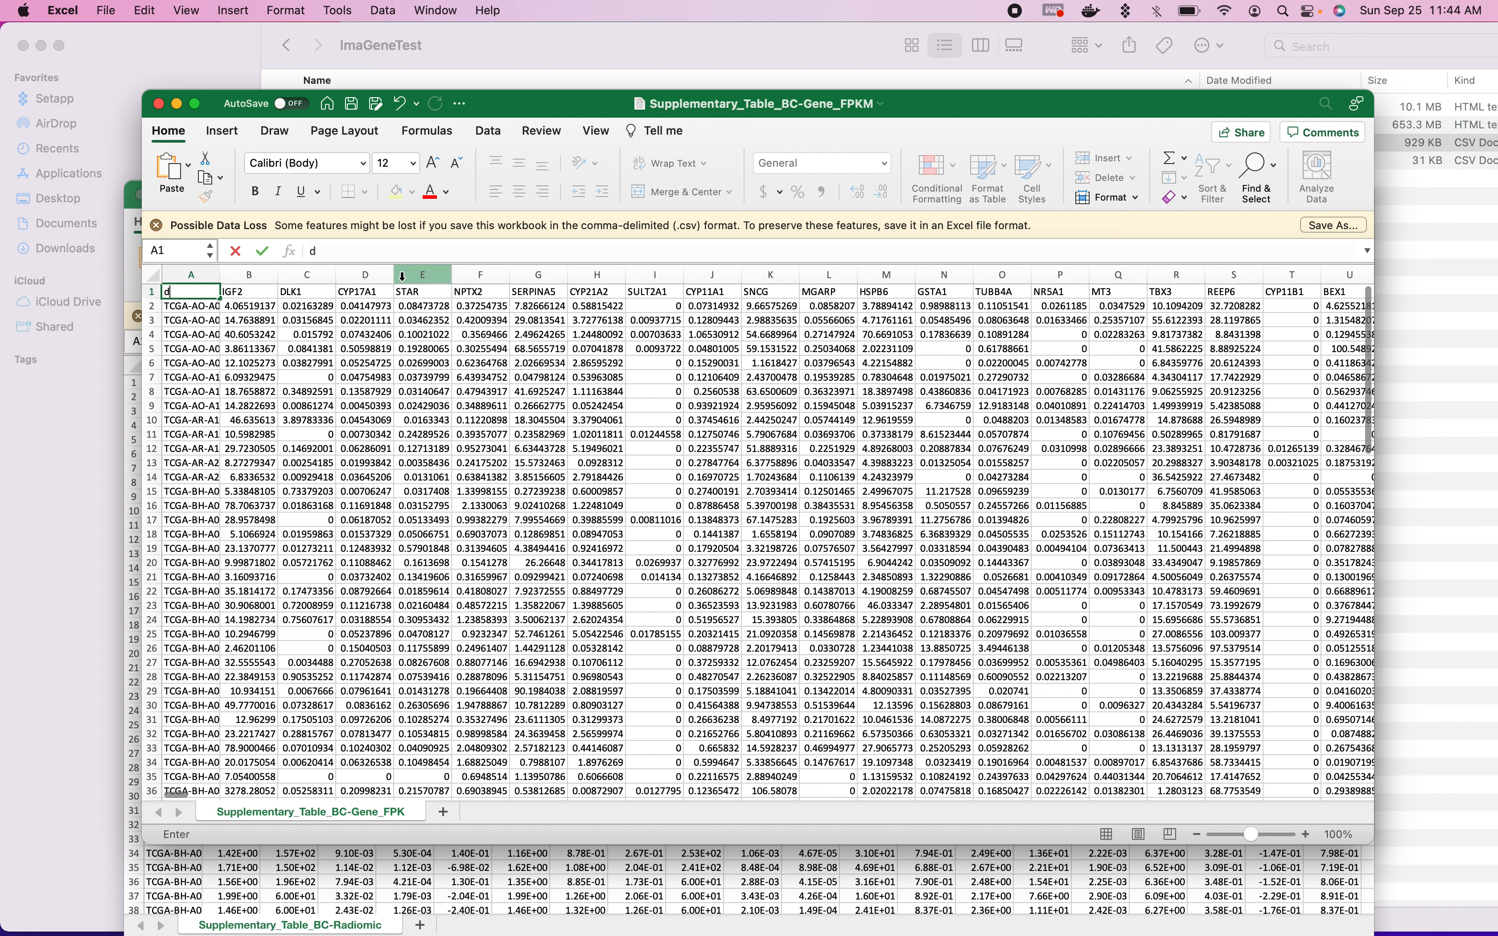
drag(194, 291, 152, 293)
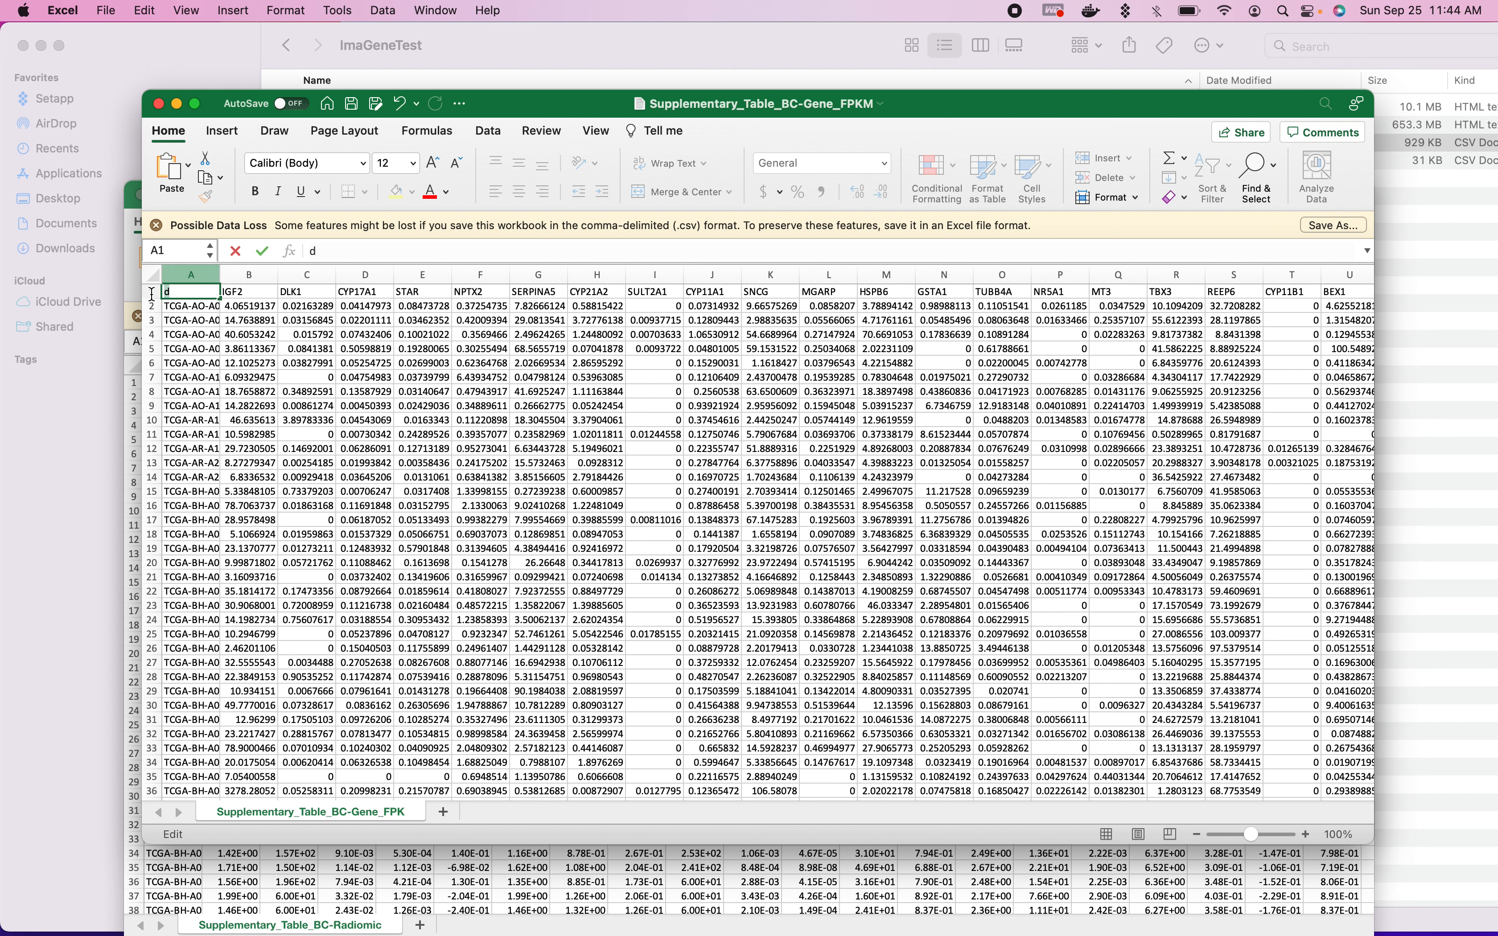
text(ID)
click(275, 299)
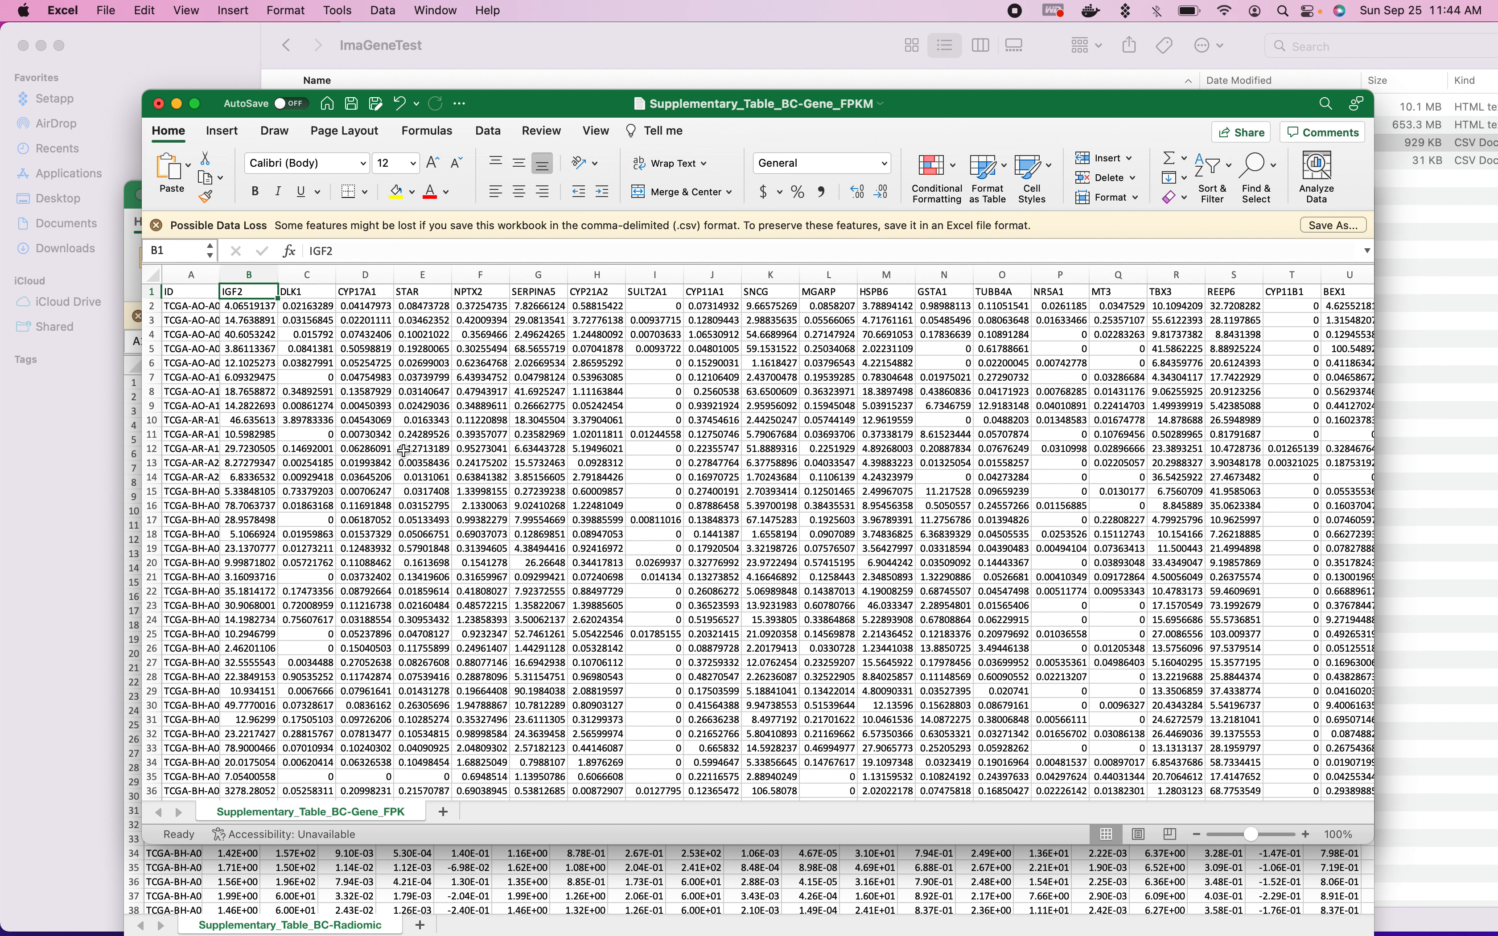
- Place the gene and radiomic workbooks side by side and compare the sample IDs in their ID columns
click(188, 273)
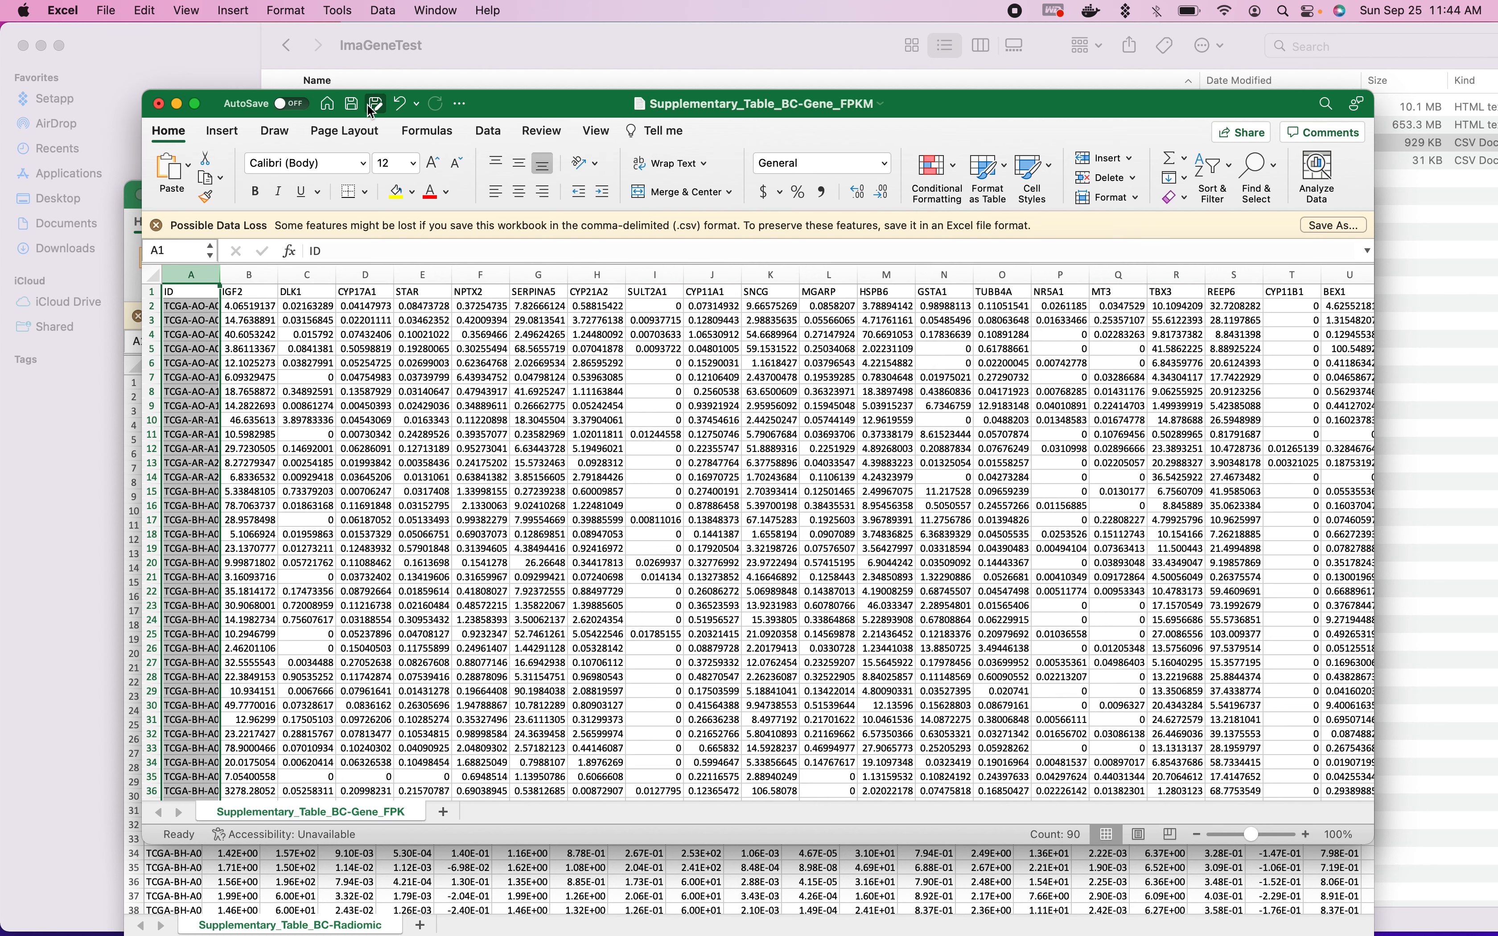
drag(519, 110, 945, 111)
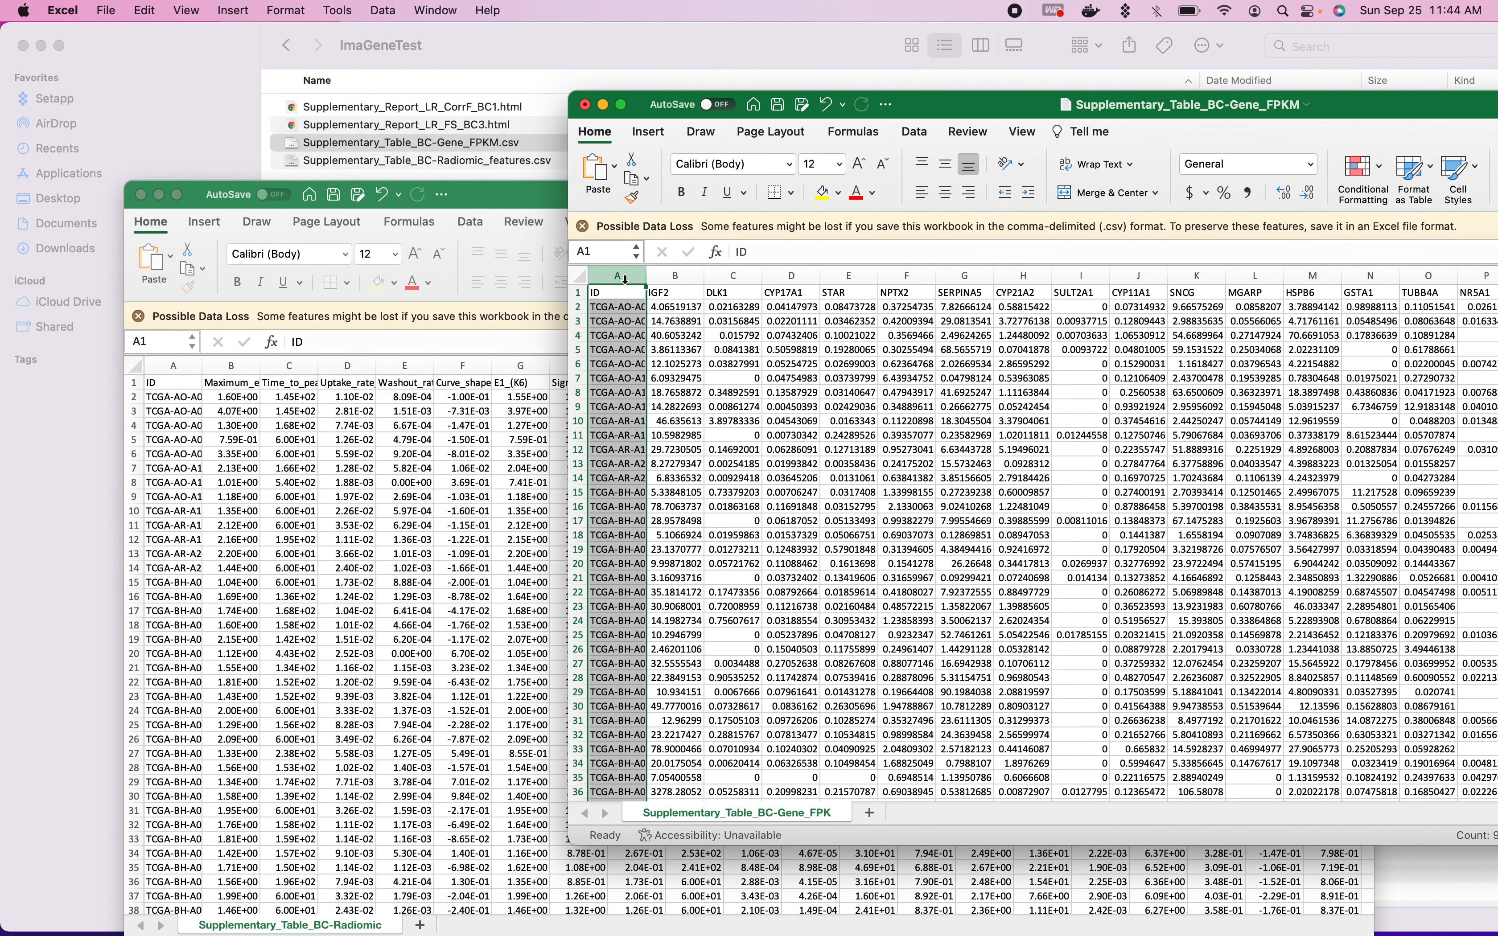
click(175, 370)
click(924, 103)
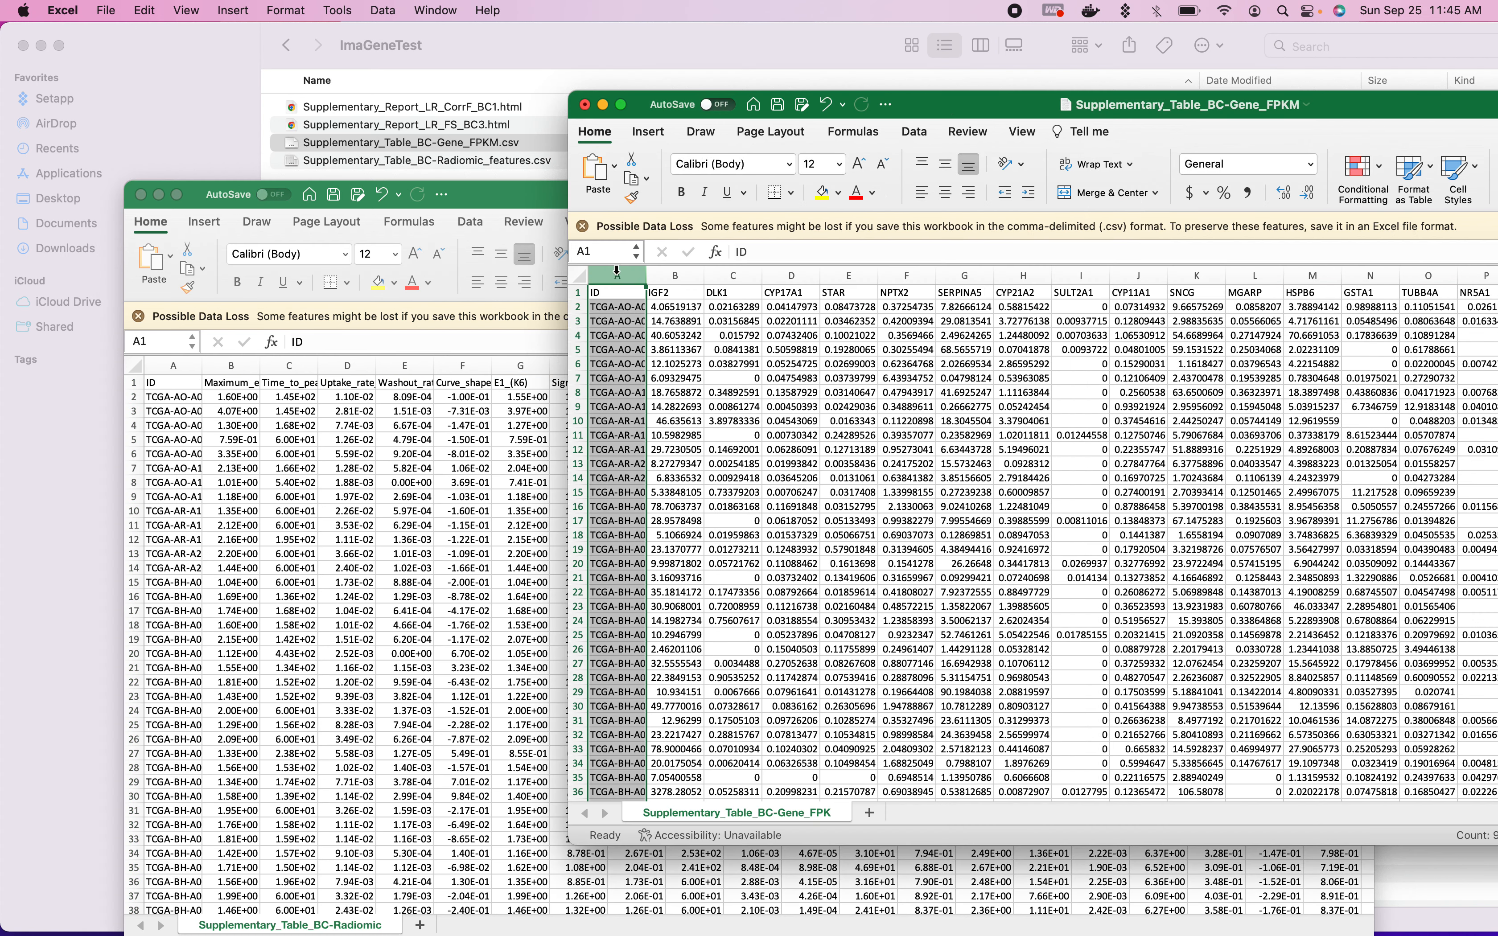
click(175, 362)
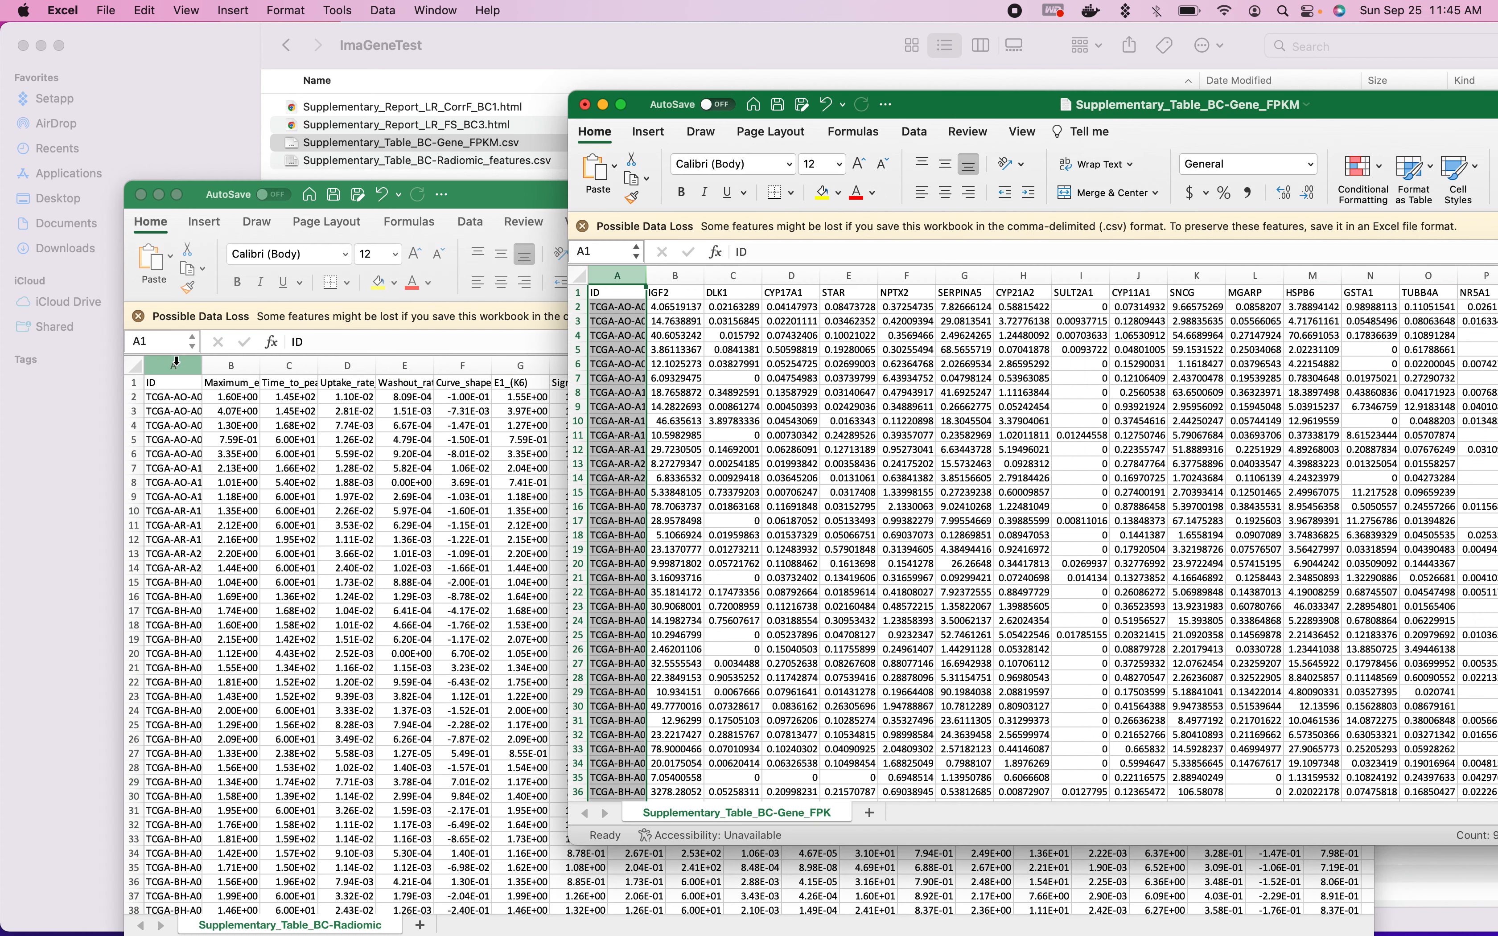
click(175, 362)
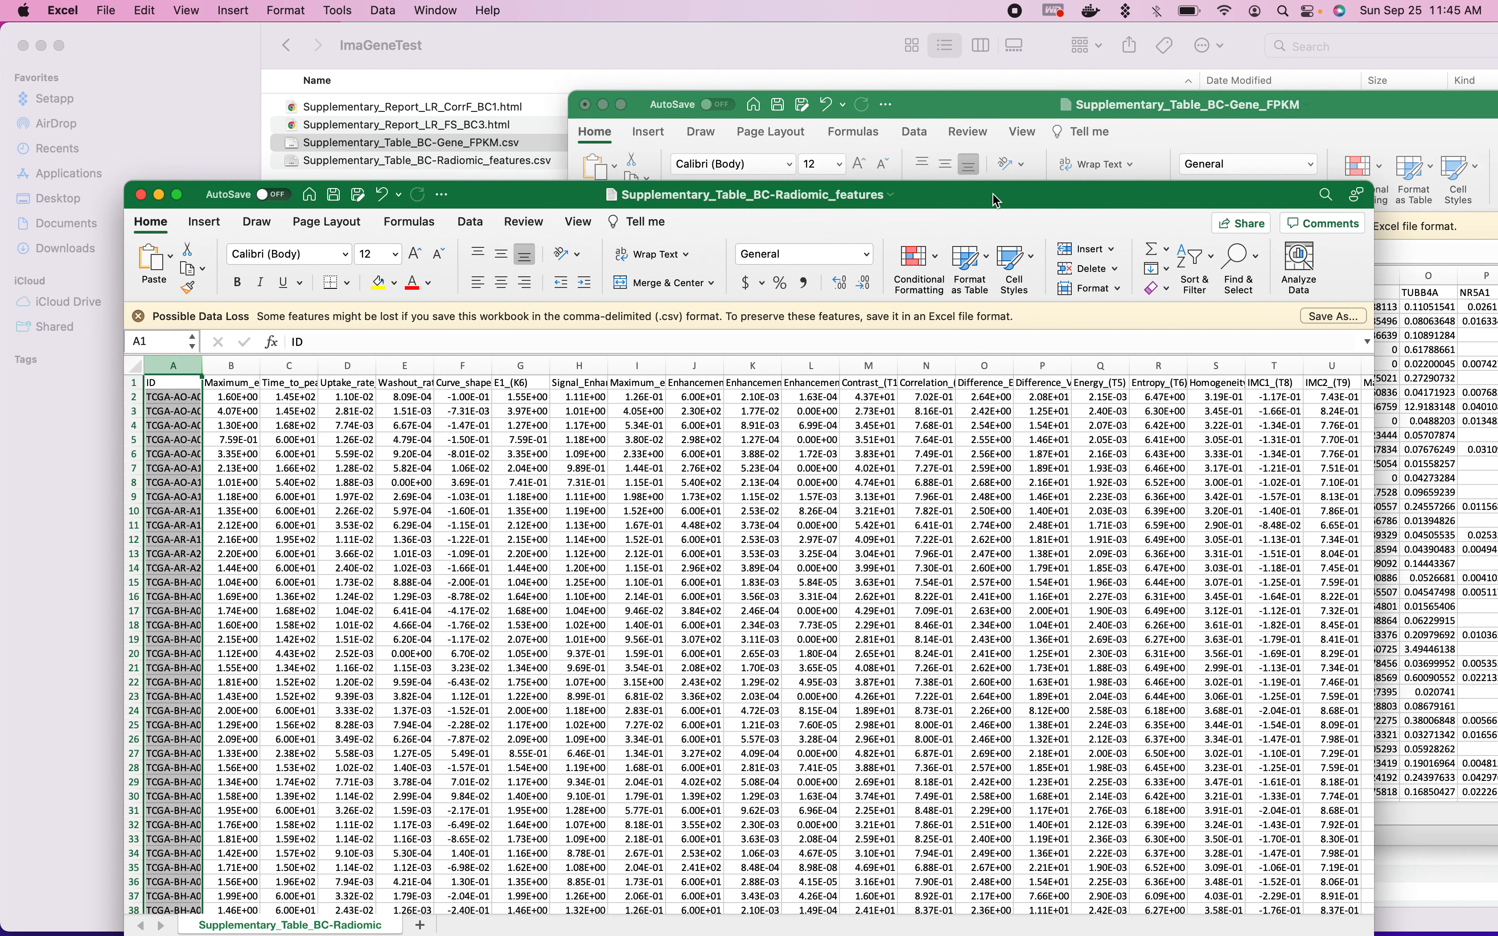
drag(996, 200, 1045, 206)
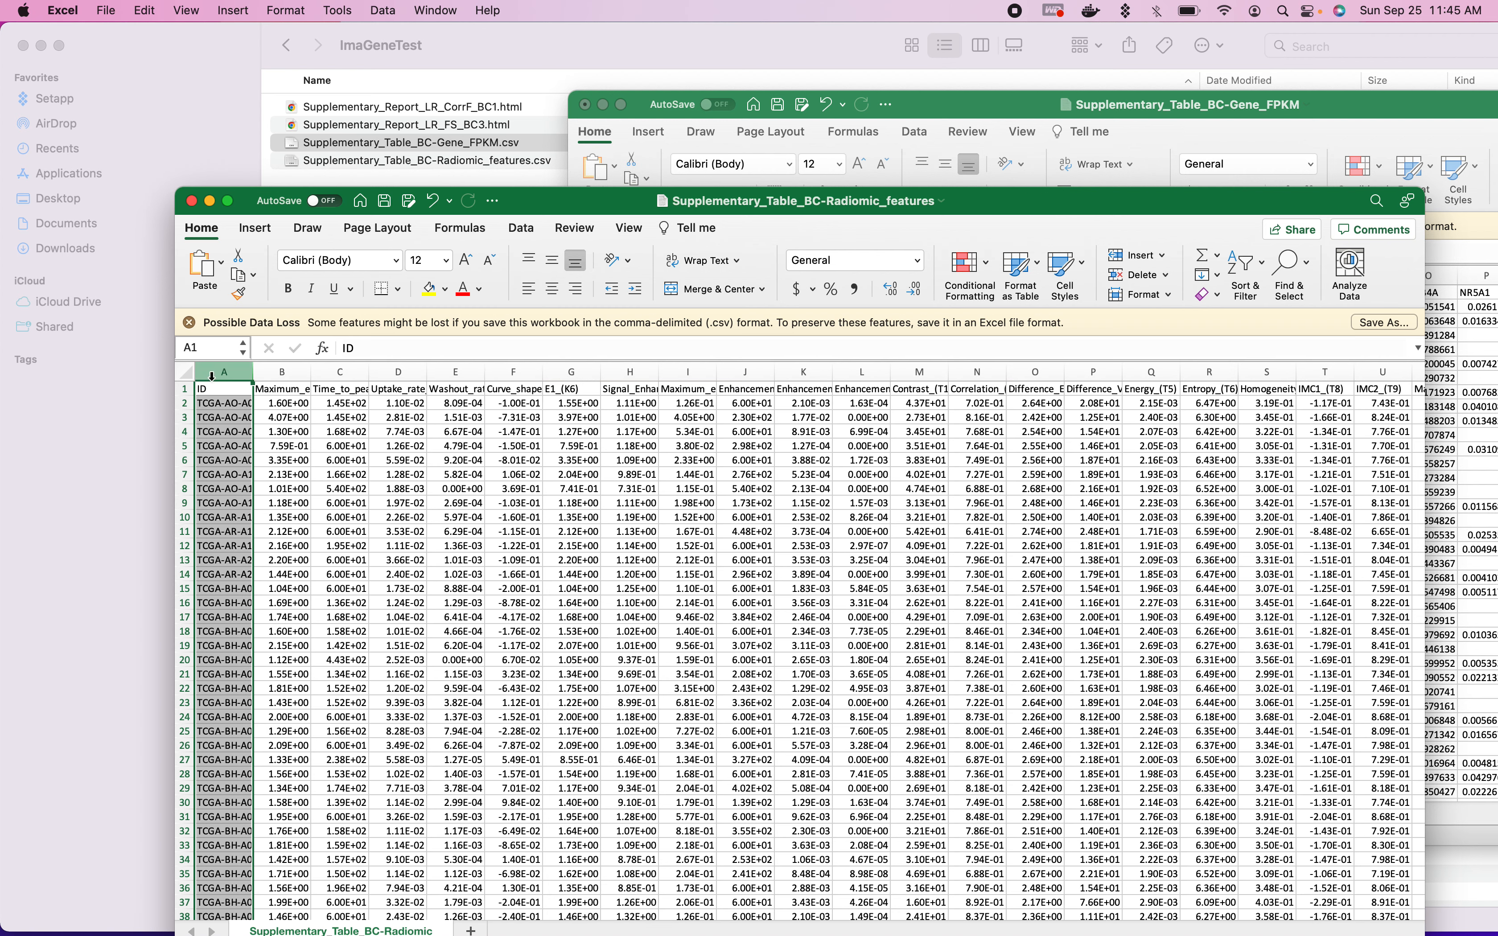
click(955, 104)
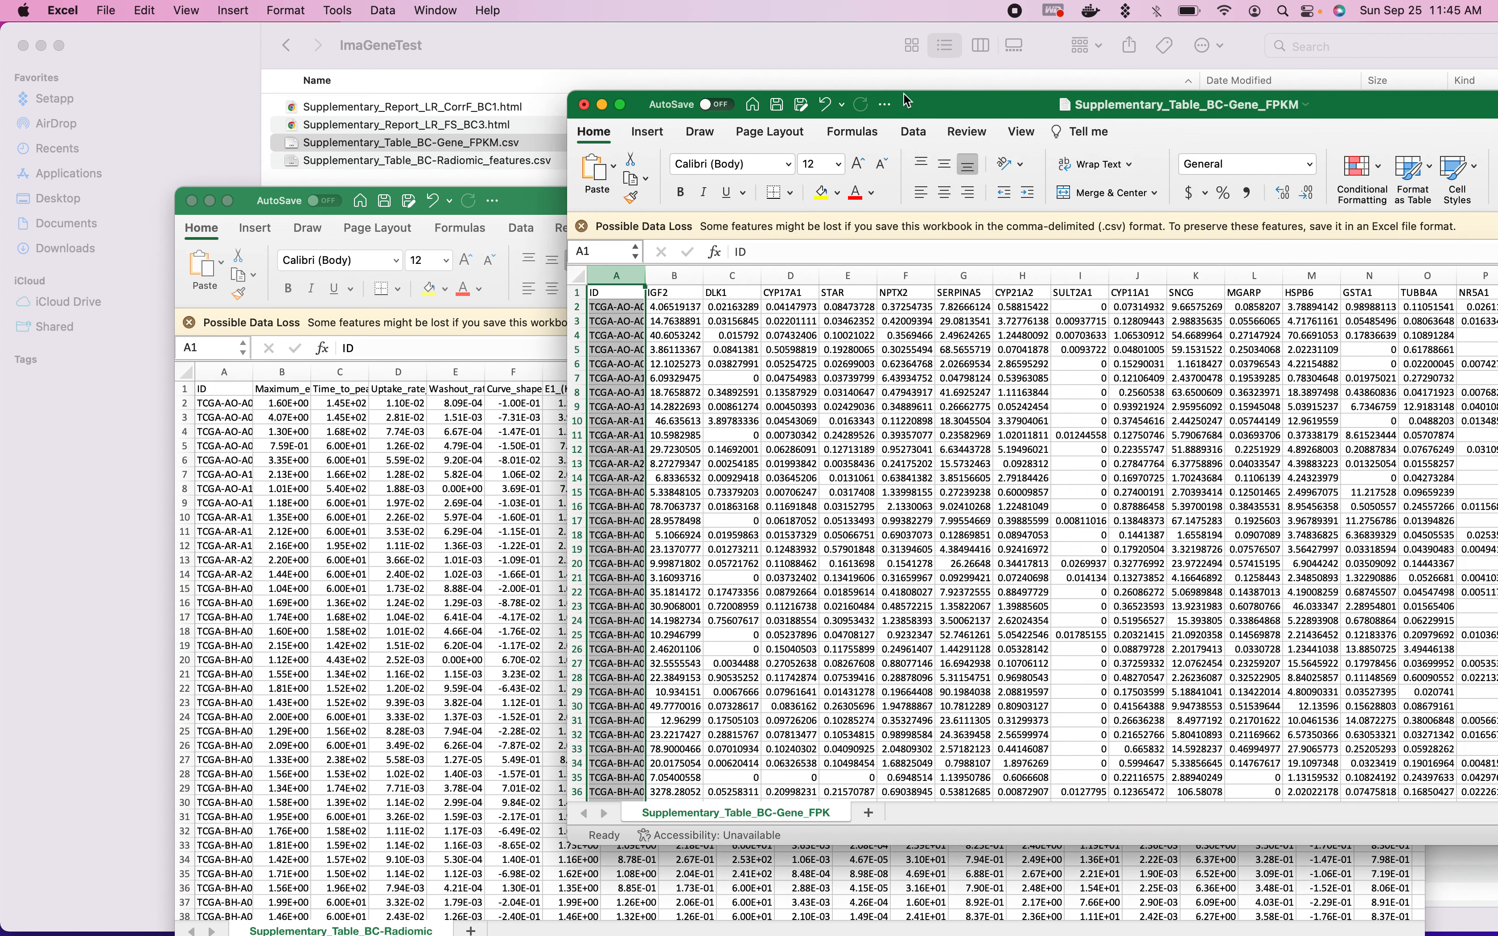
click(628, 282)
- Close the gene workbook without saving its changes and switch back to the ImaGene upload page in Chrome
click(583, 104)
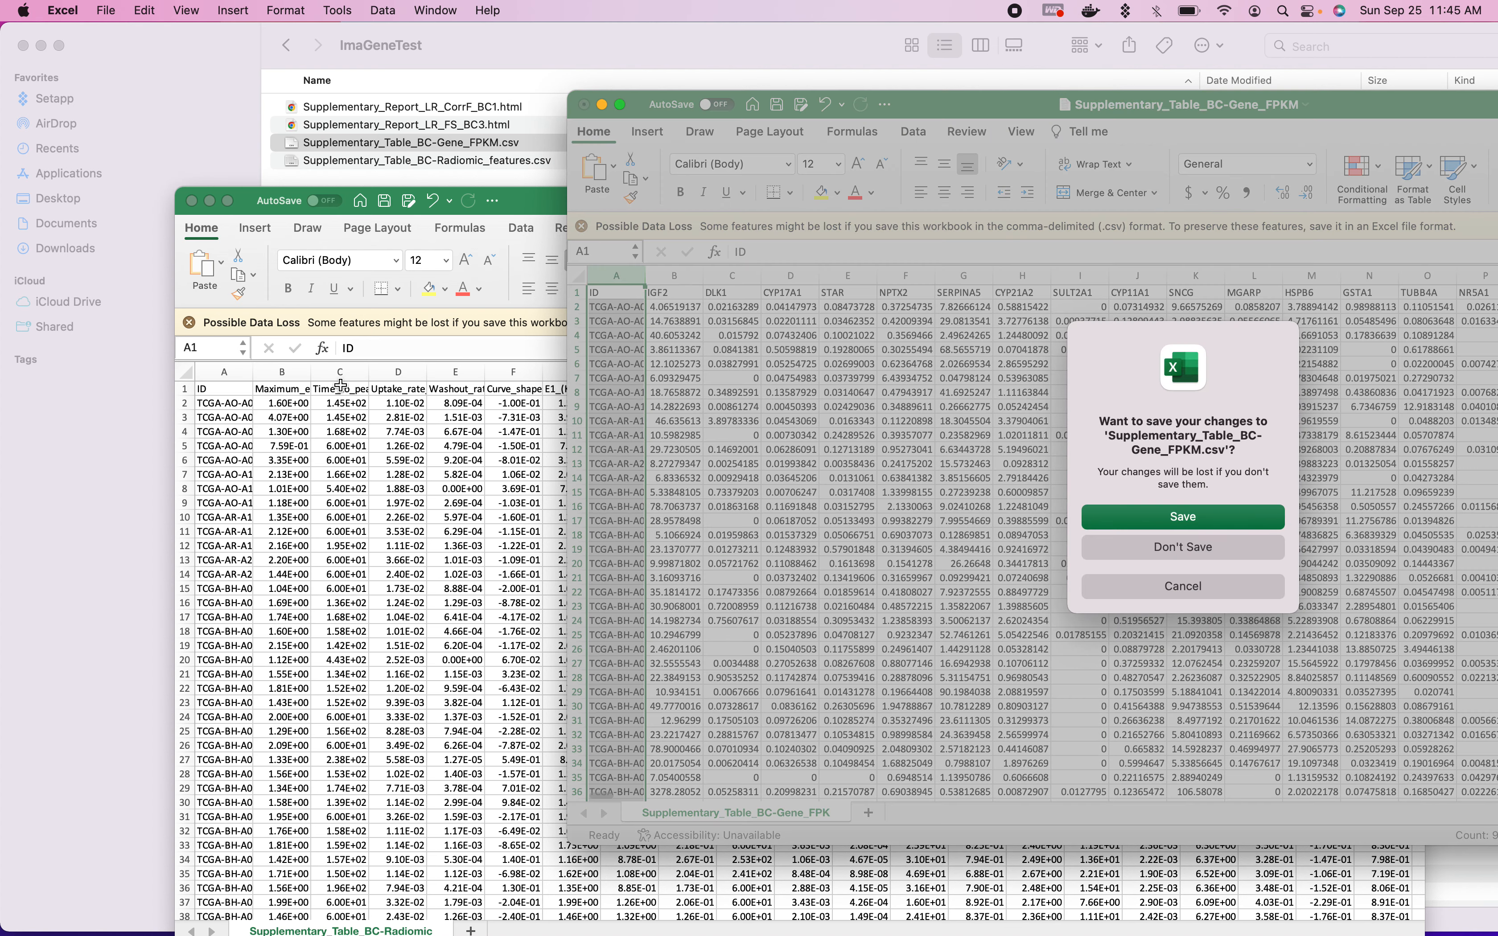
key(super+d)
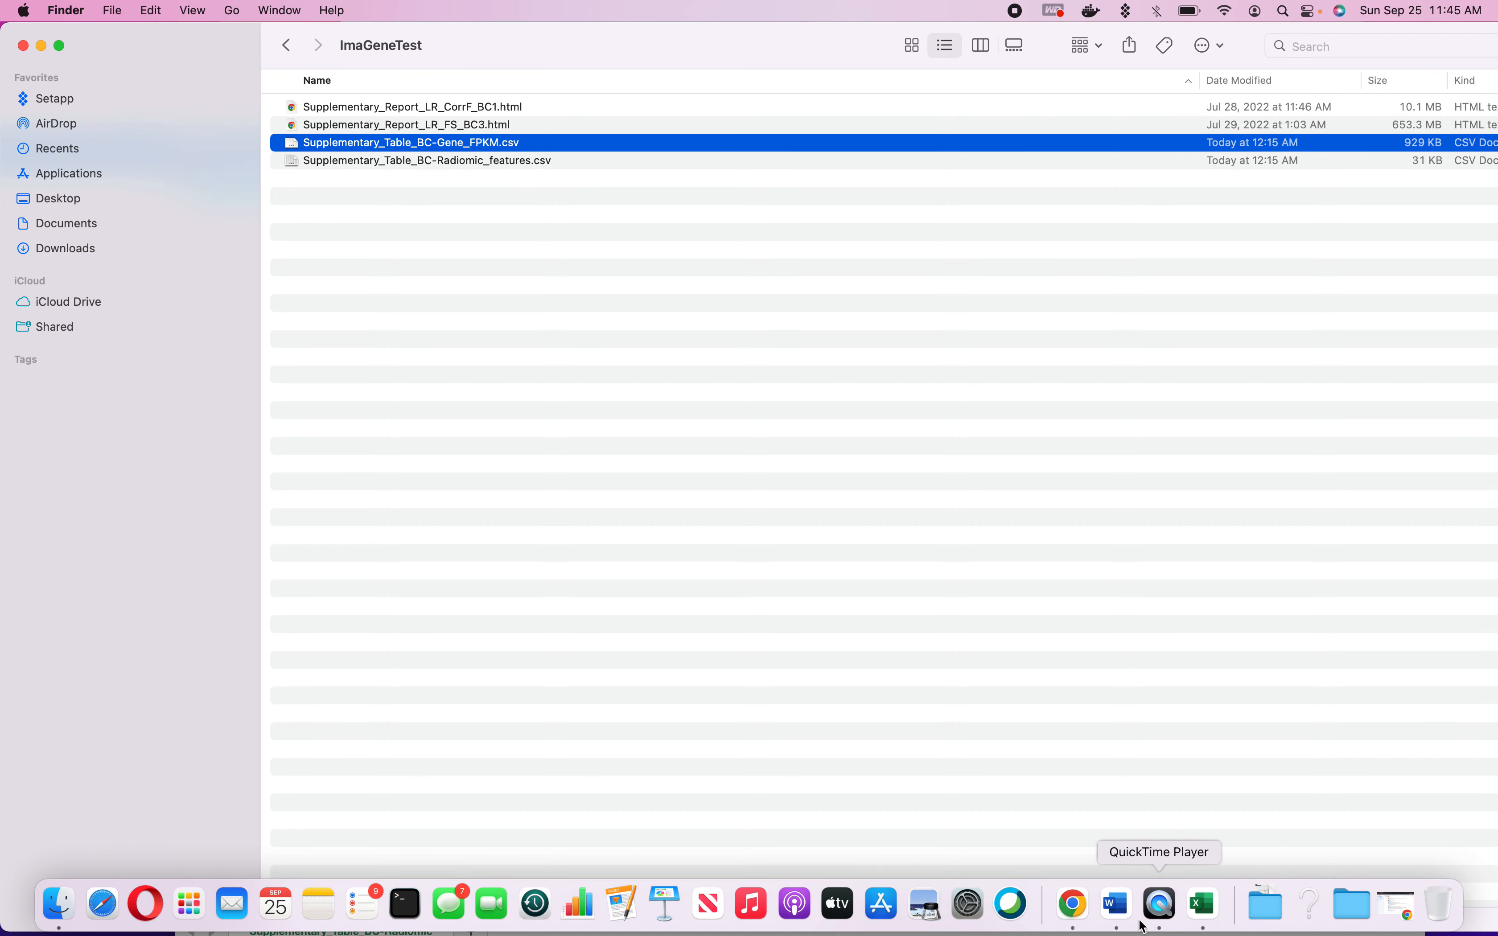
click(1073, 904)
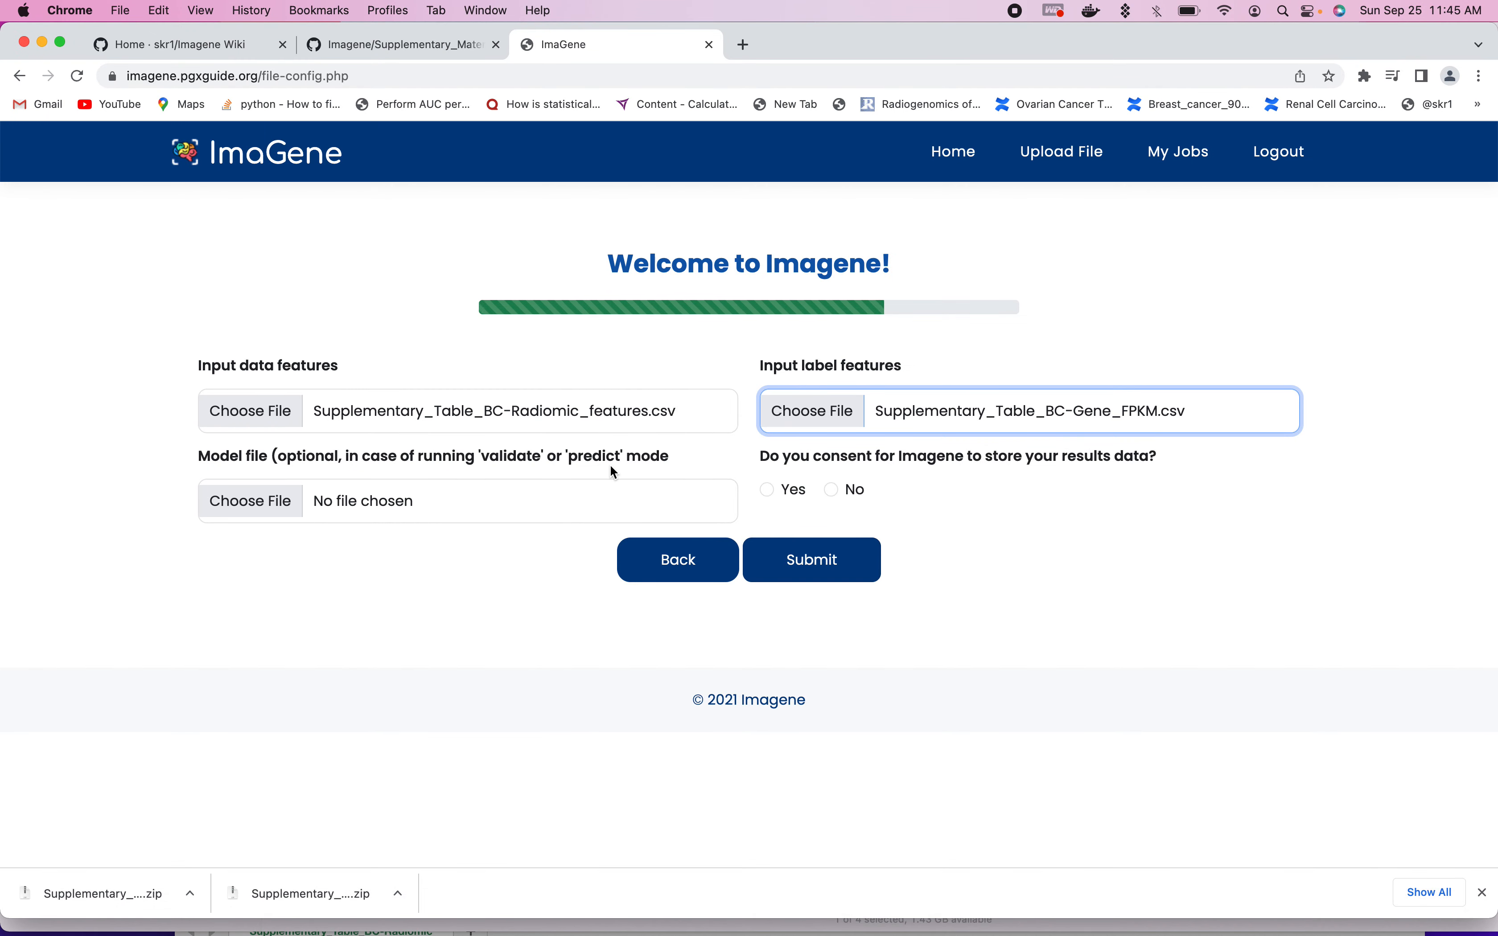
- Consent to ImaGene storing the results data by choosing Yes, and submit the job with the two selected CSV files
click(765, 491)
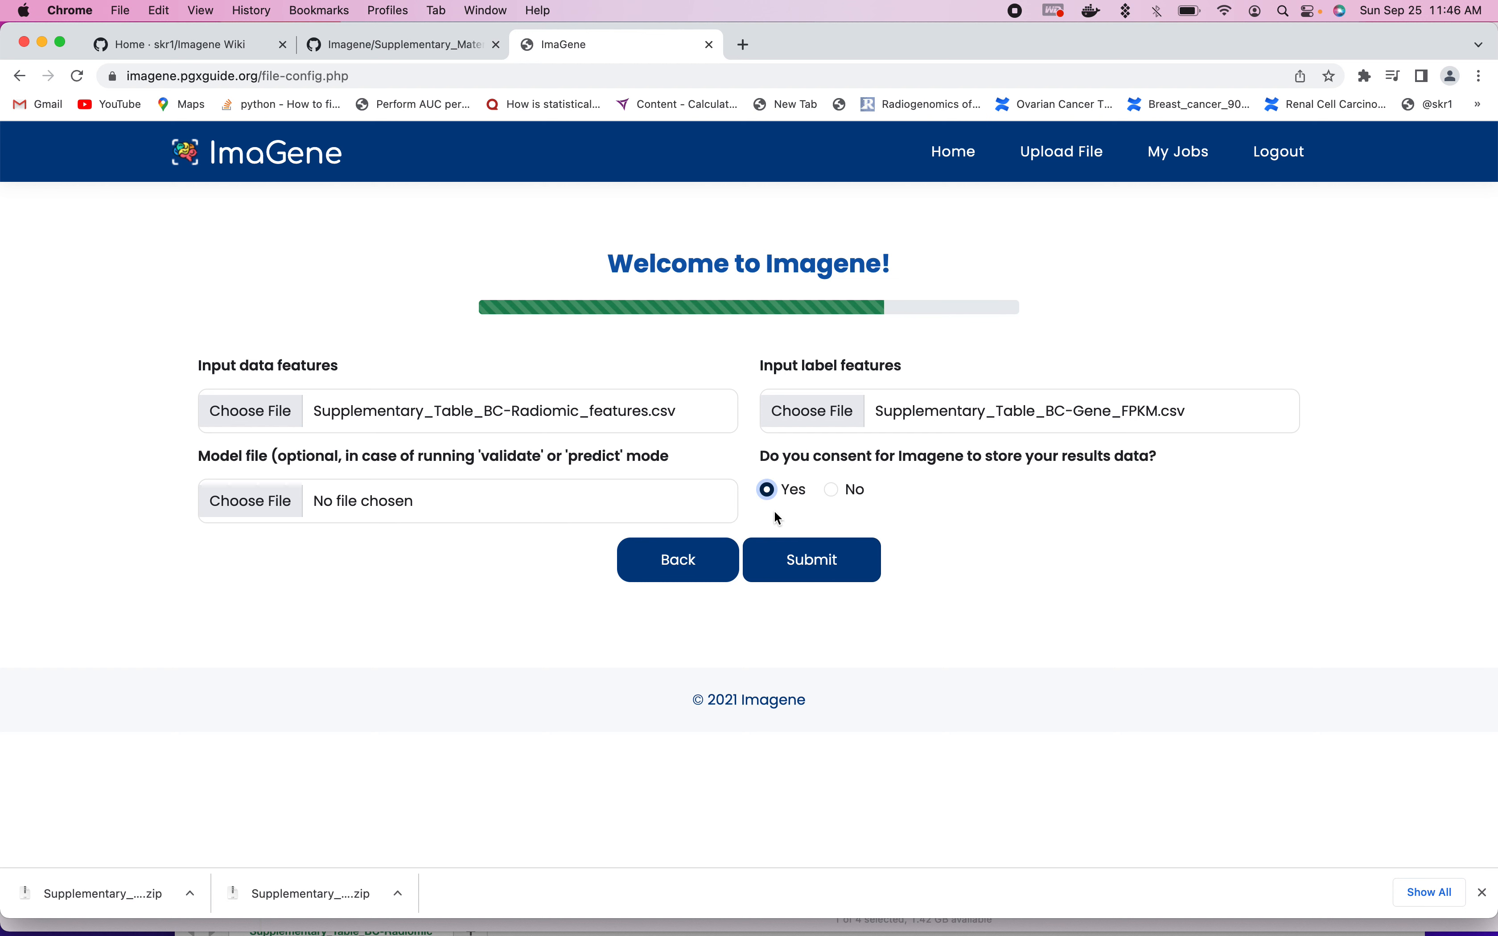
click(832, 490)
click(767, 490)
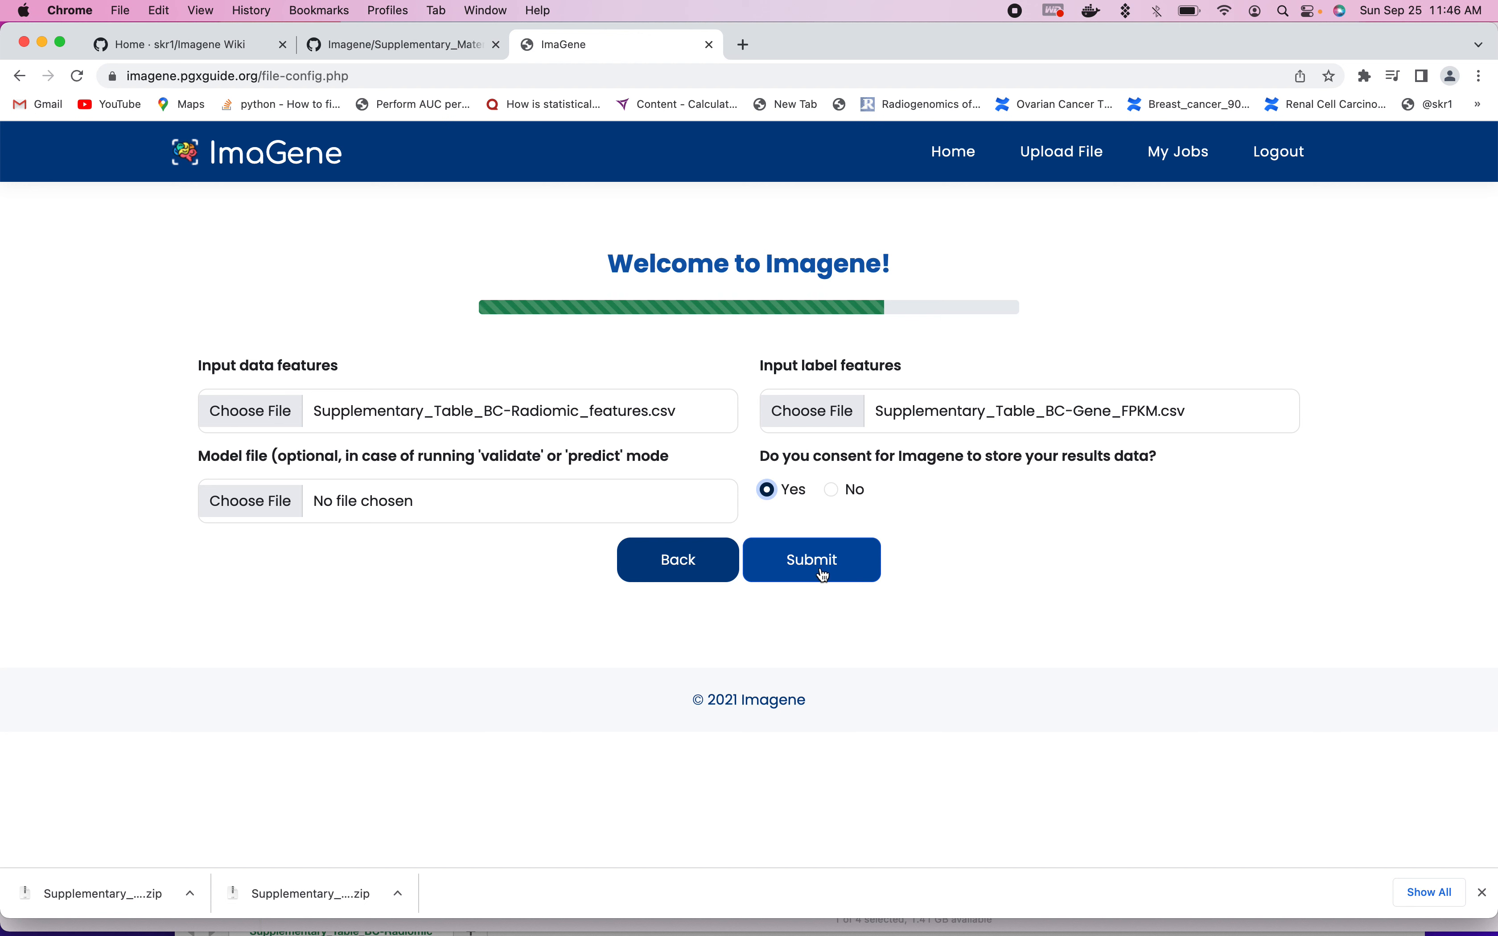
click(842, 567)
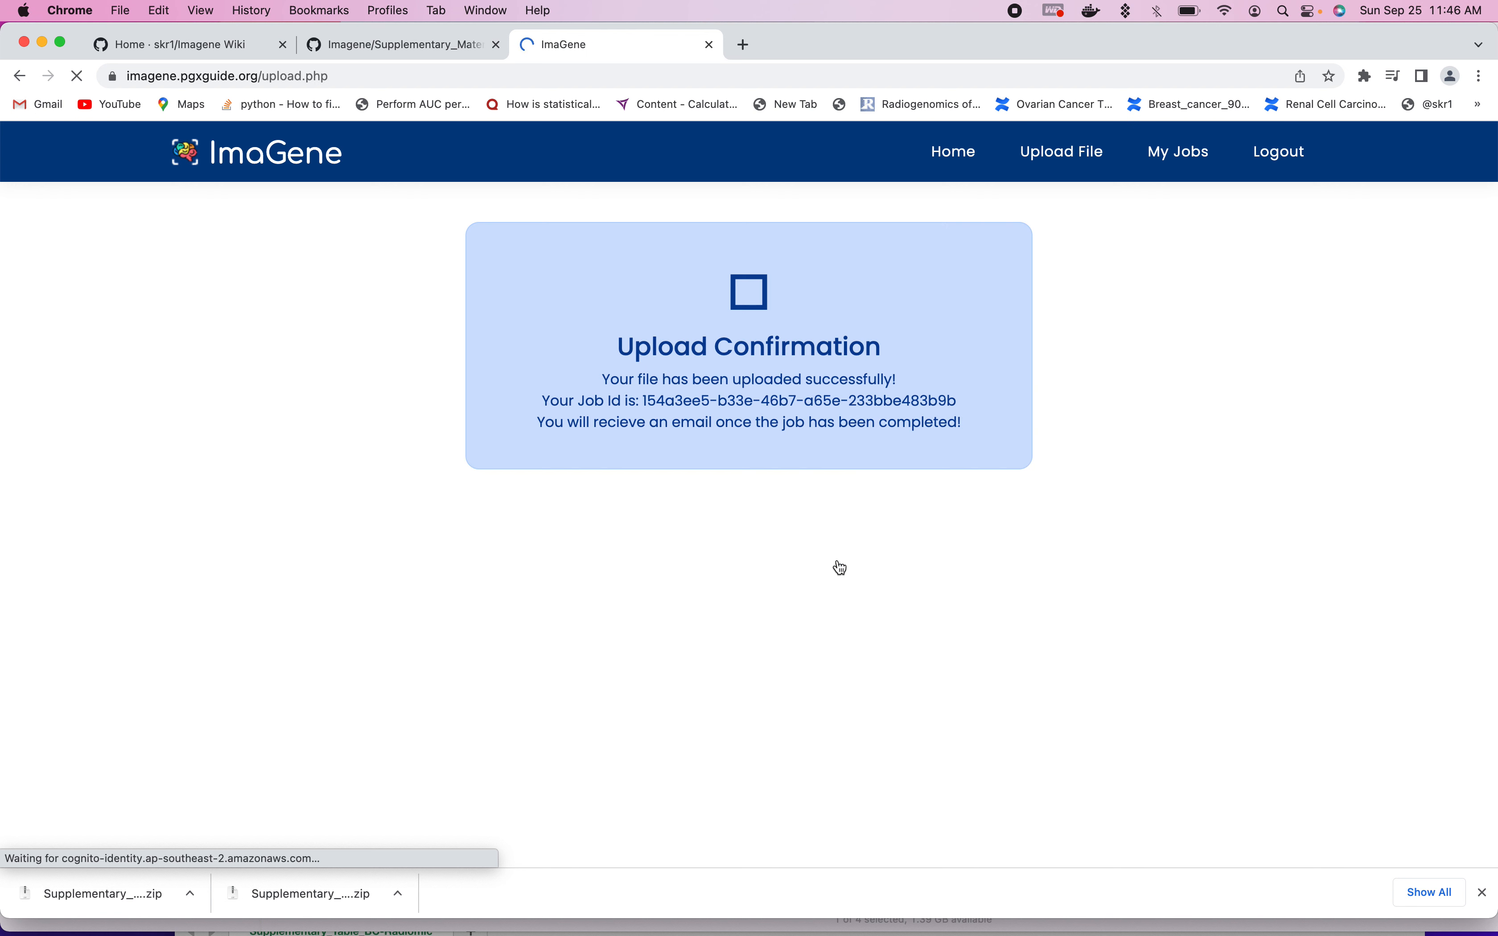
- Highlight the new job's ID on the upload confirmation, and review its entry and status in the list of submitted jobs
drag(642, 399, 1133, 407)
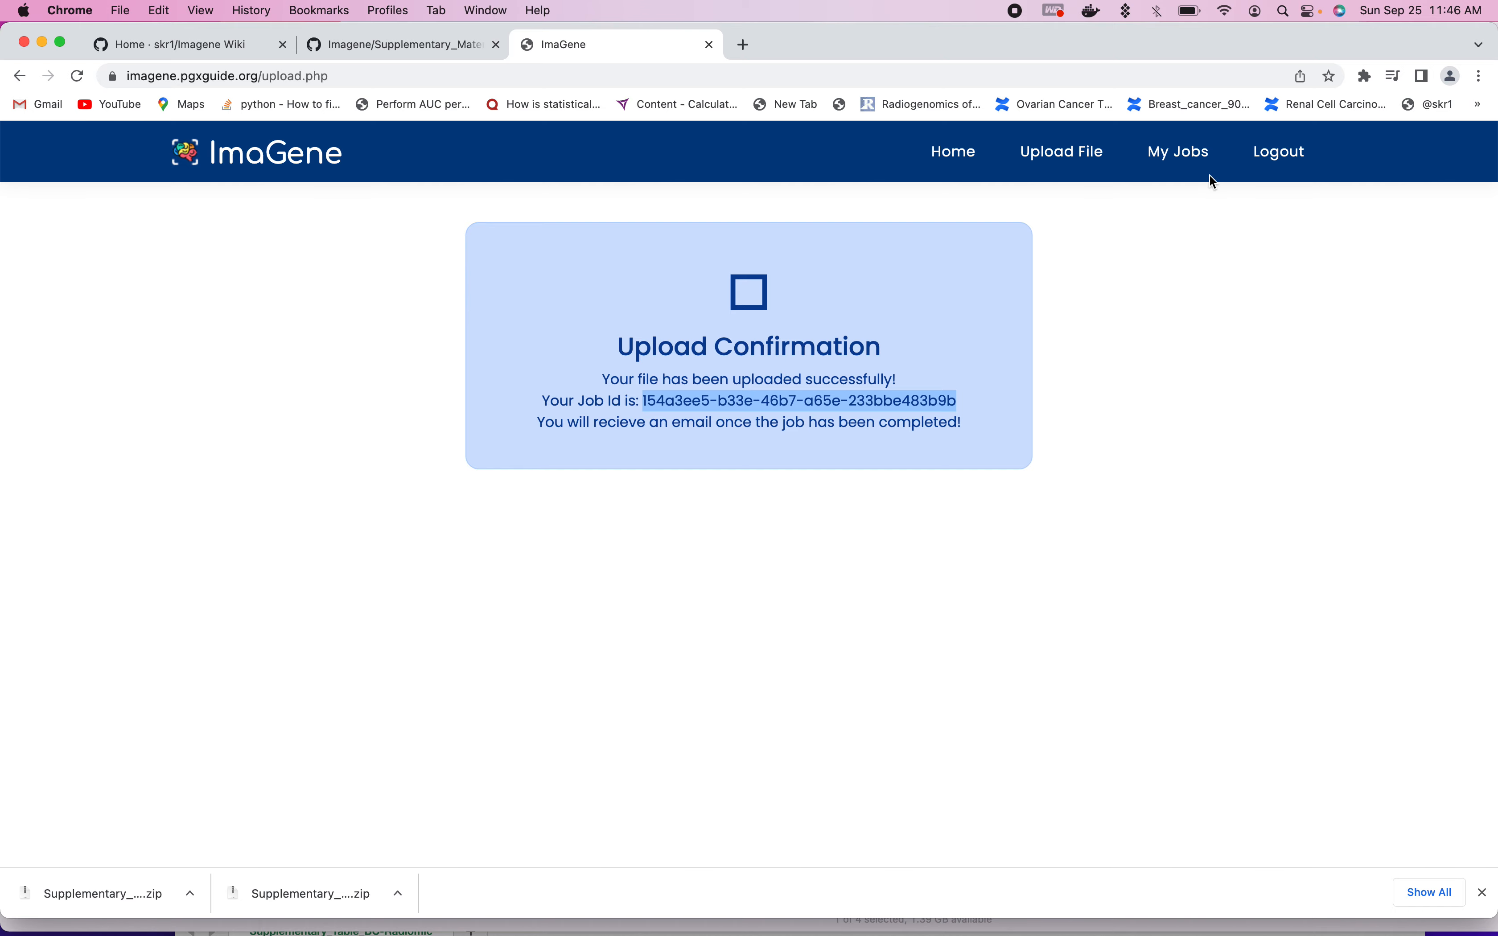
click(1180, 150)
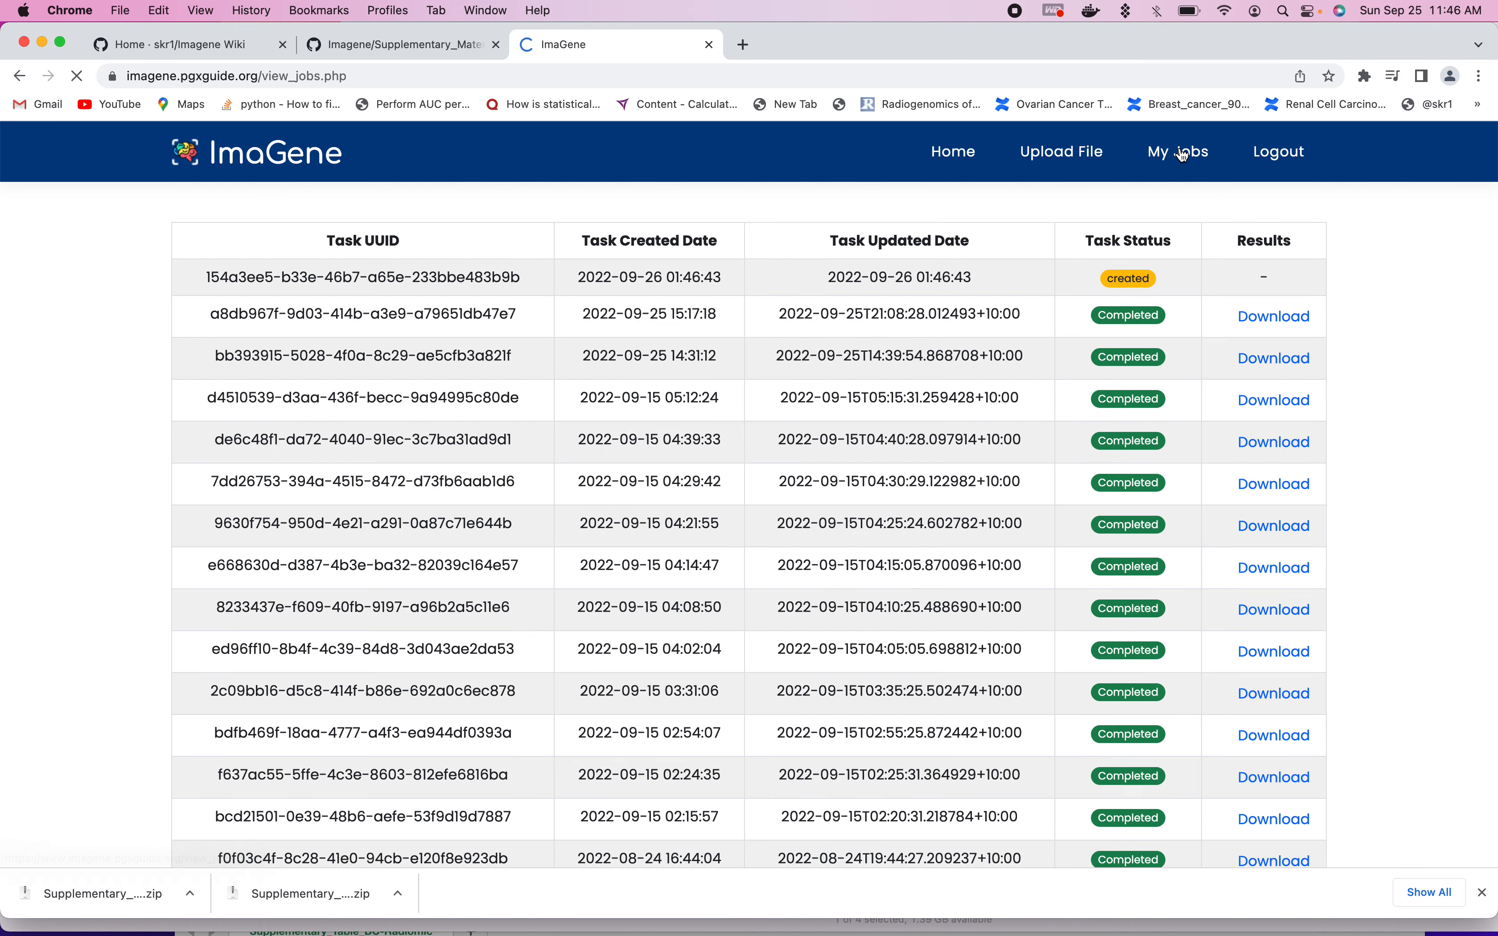
drag(204, 278, 762, 293)
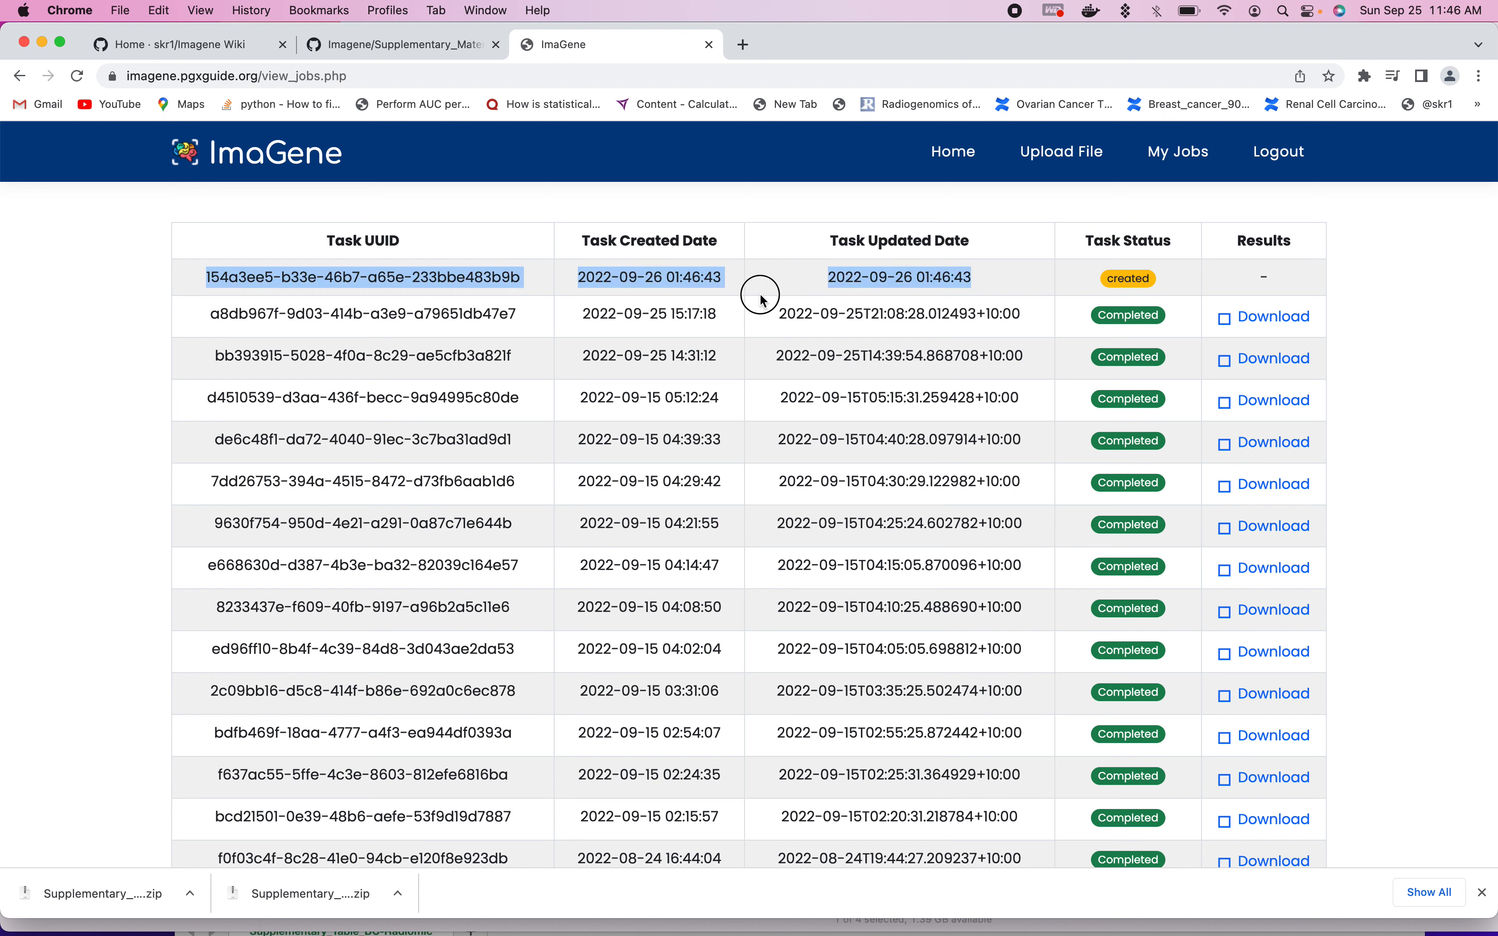
click(1172, 273)
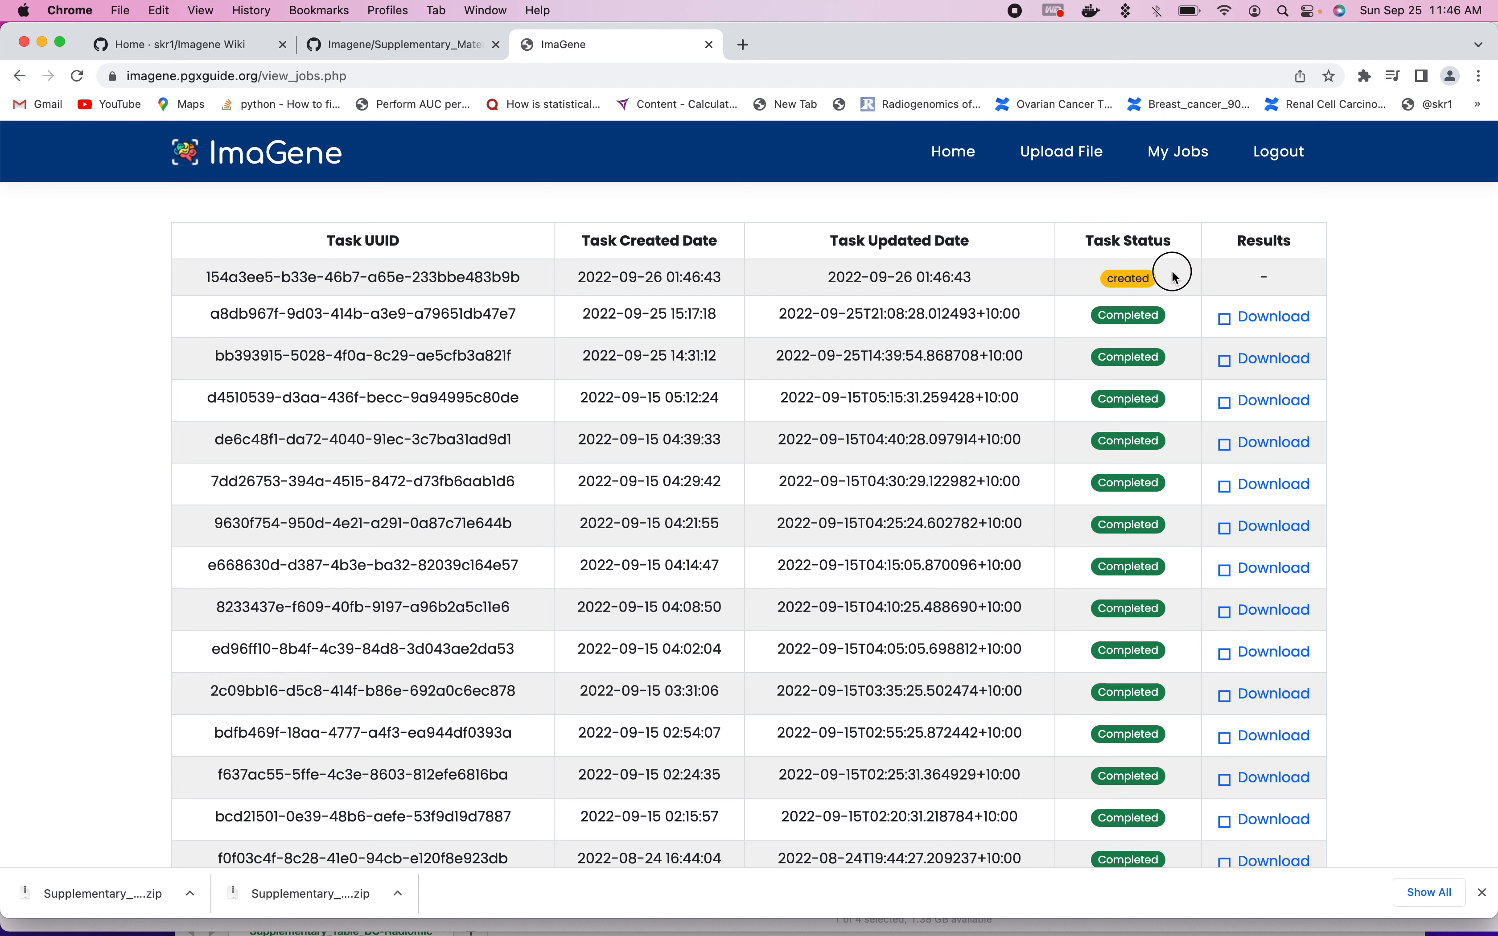
drag(1176, 278, 1077, 278)
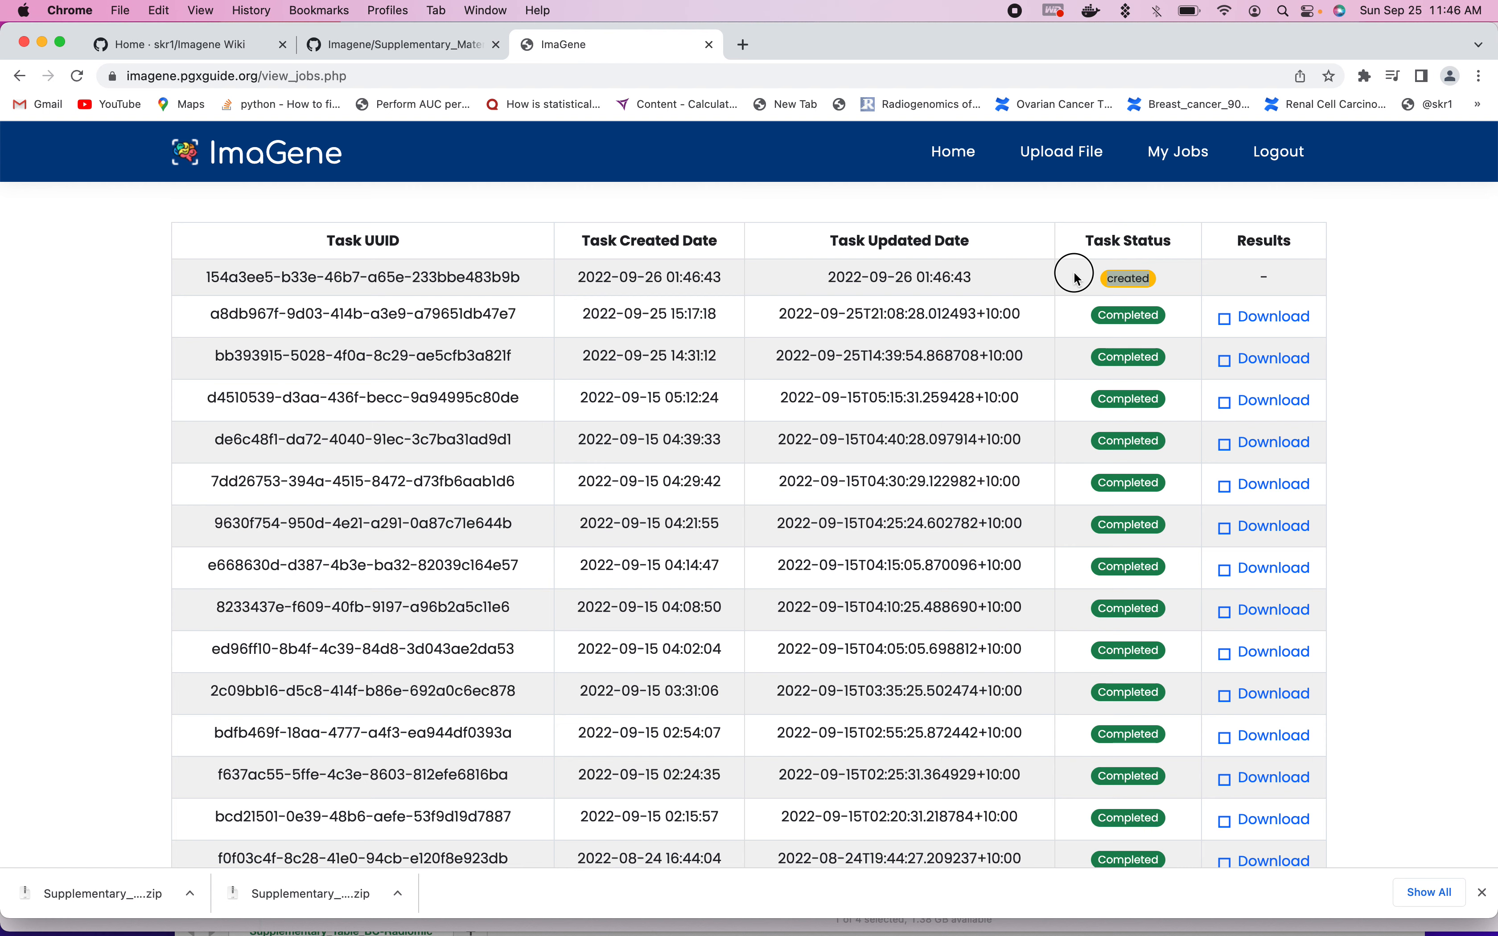
scroll(922, 516, down, 3)
scroll(922, 516, up, 5)
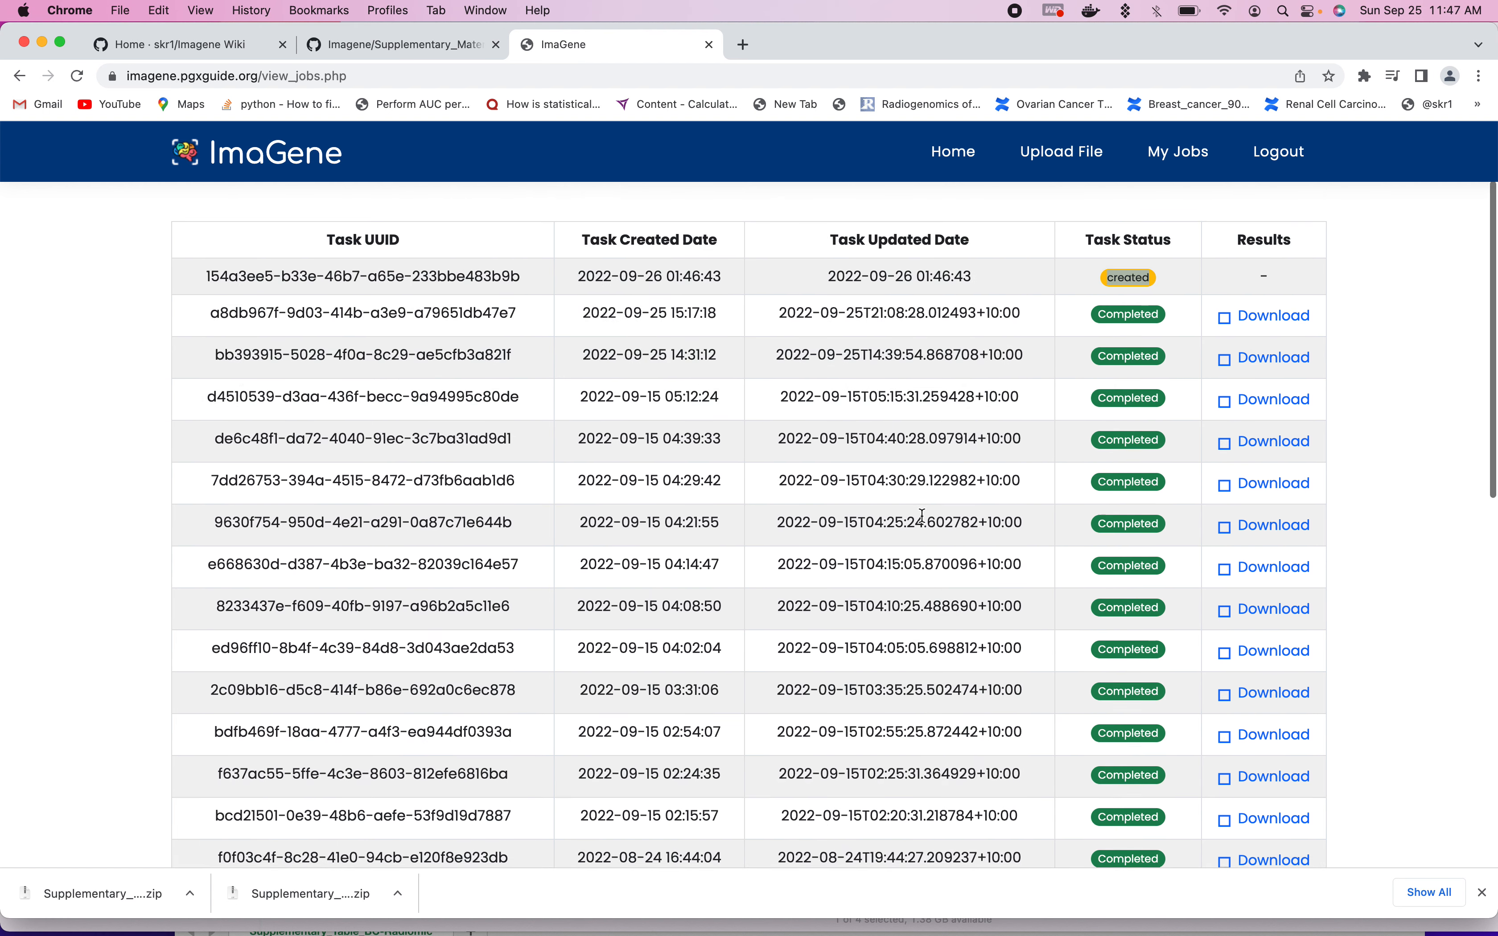
scroll(923, 516, down, 5)
scroll(922, 516, down, 2)
scroll(923, 516, up, 5)
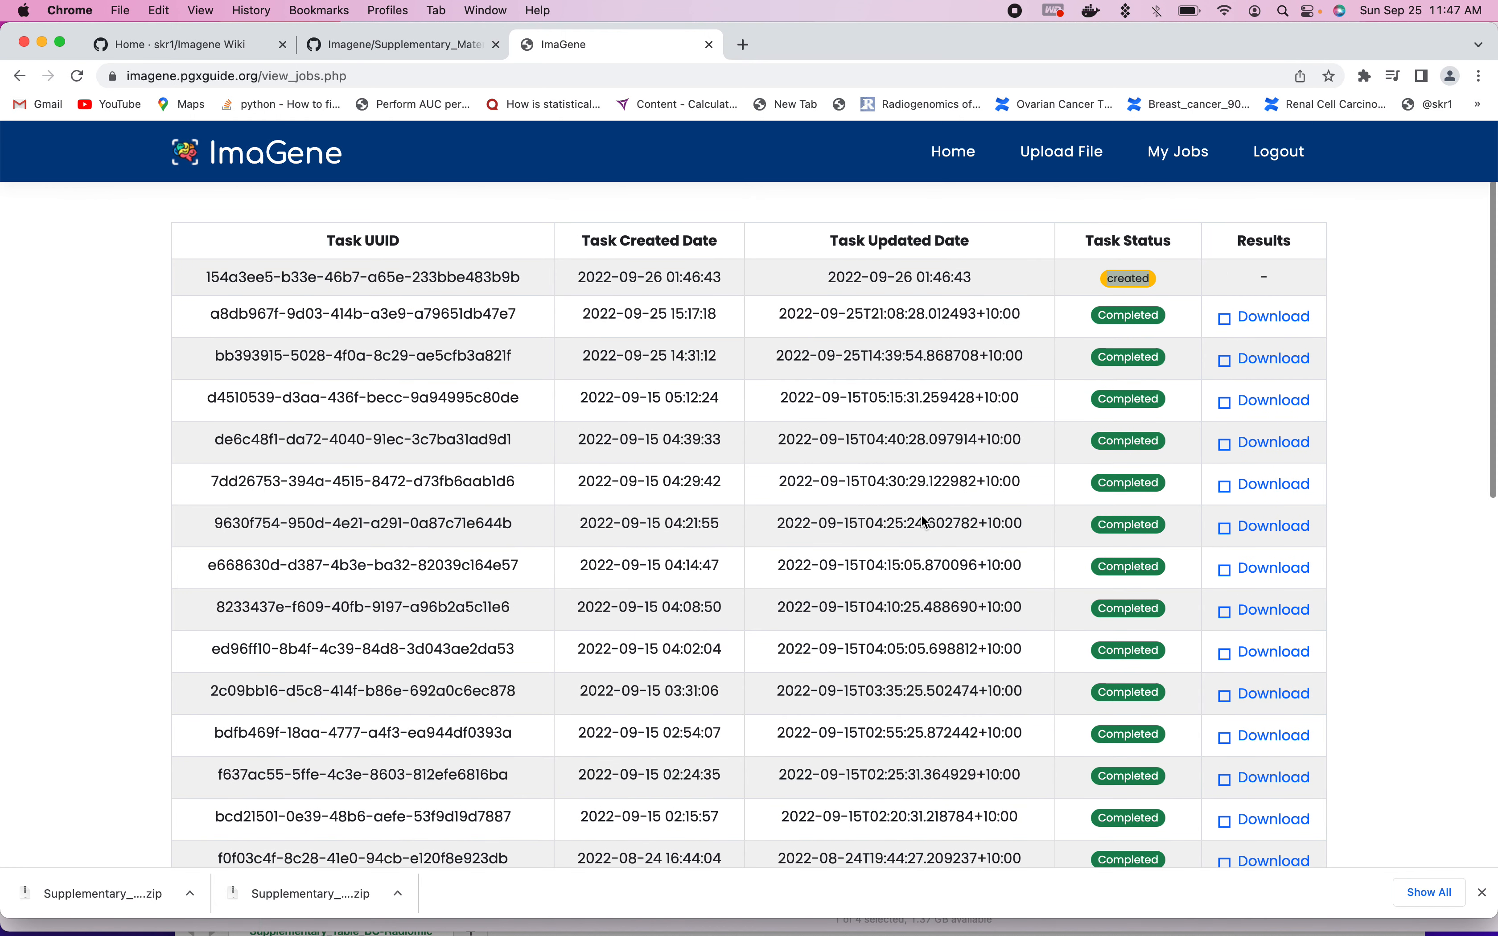
scroll(925, 523, down, 3)
scroll(926, 523, up, 3)
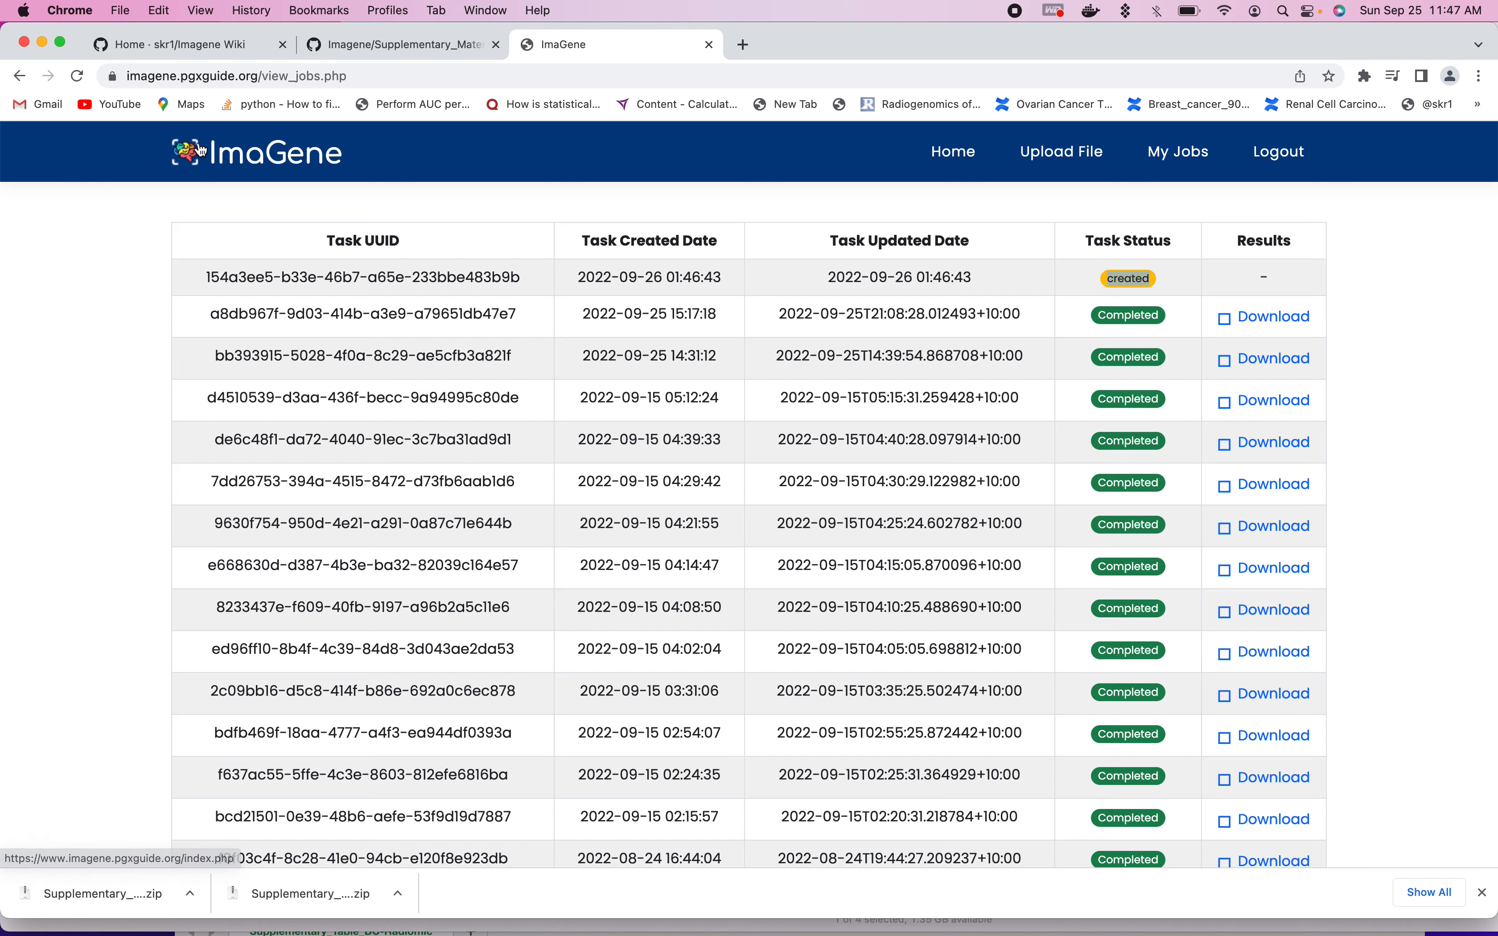
- Switch to the ImaGeneTest folder in Finder, open Supplementary_Report_LR_CorrF_BC1.html in Chrome, and highlight the report's date and time
click(42, 42)
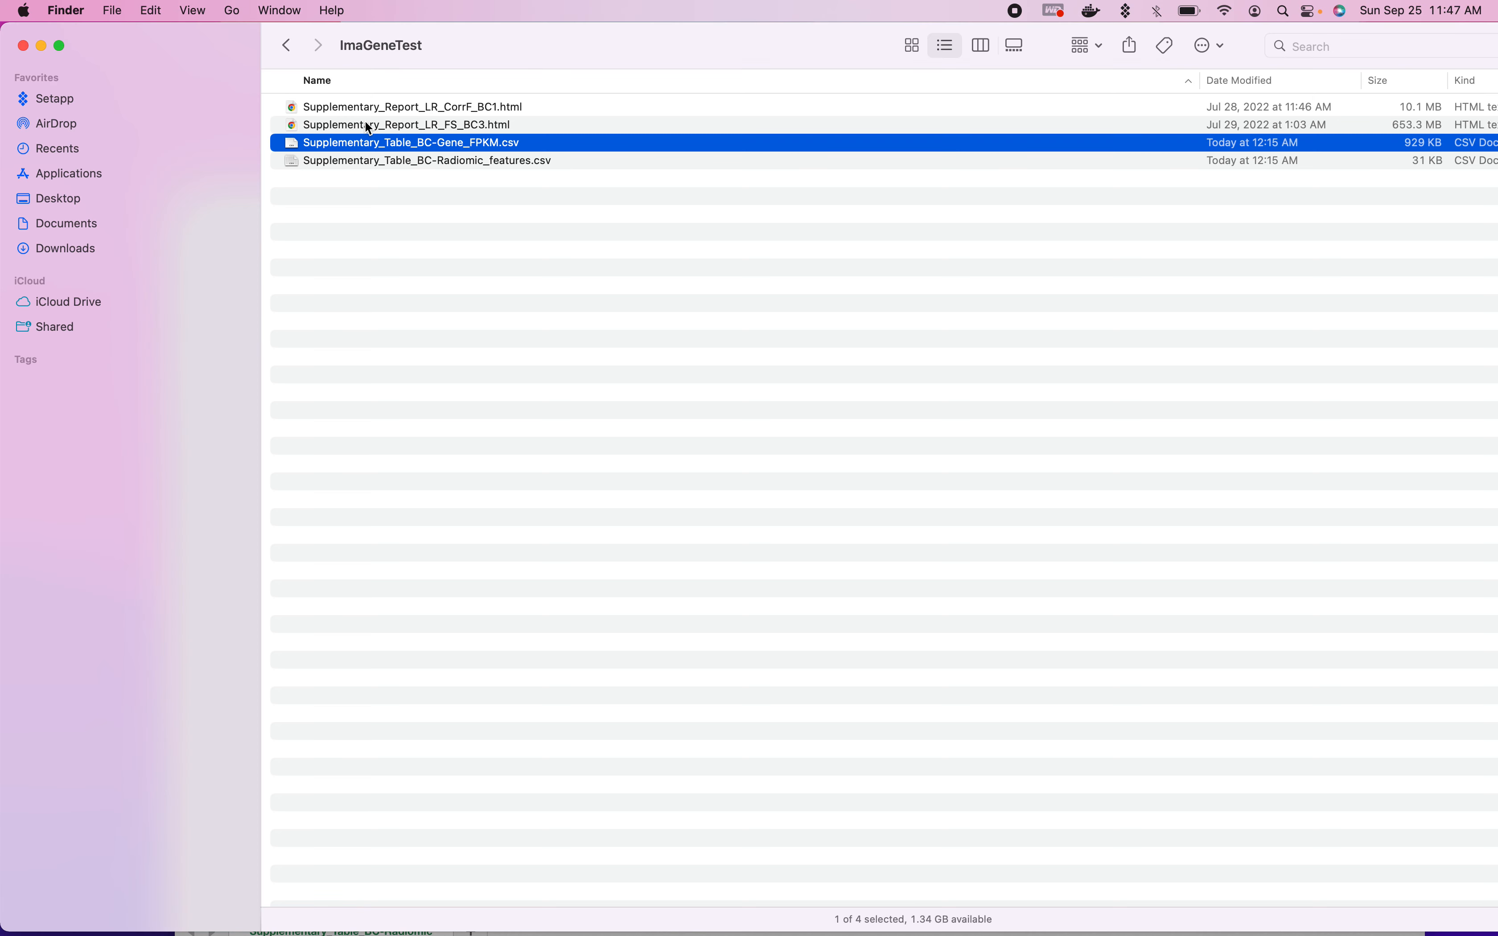
click(366, 123)
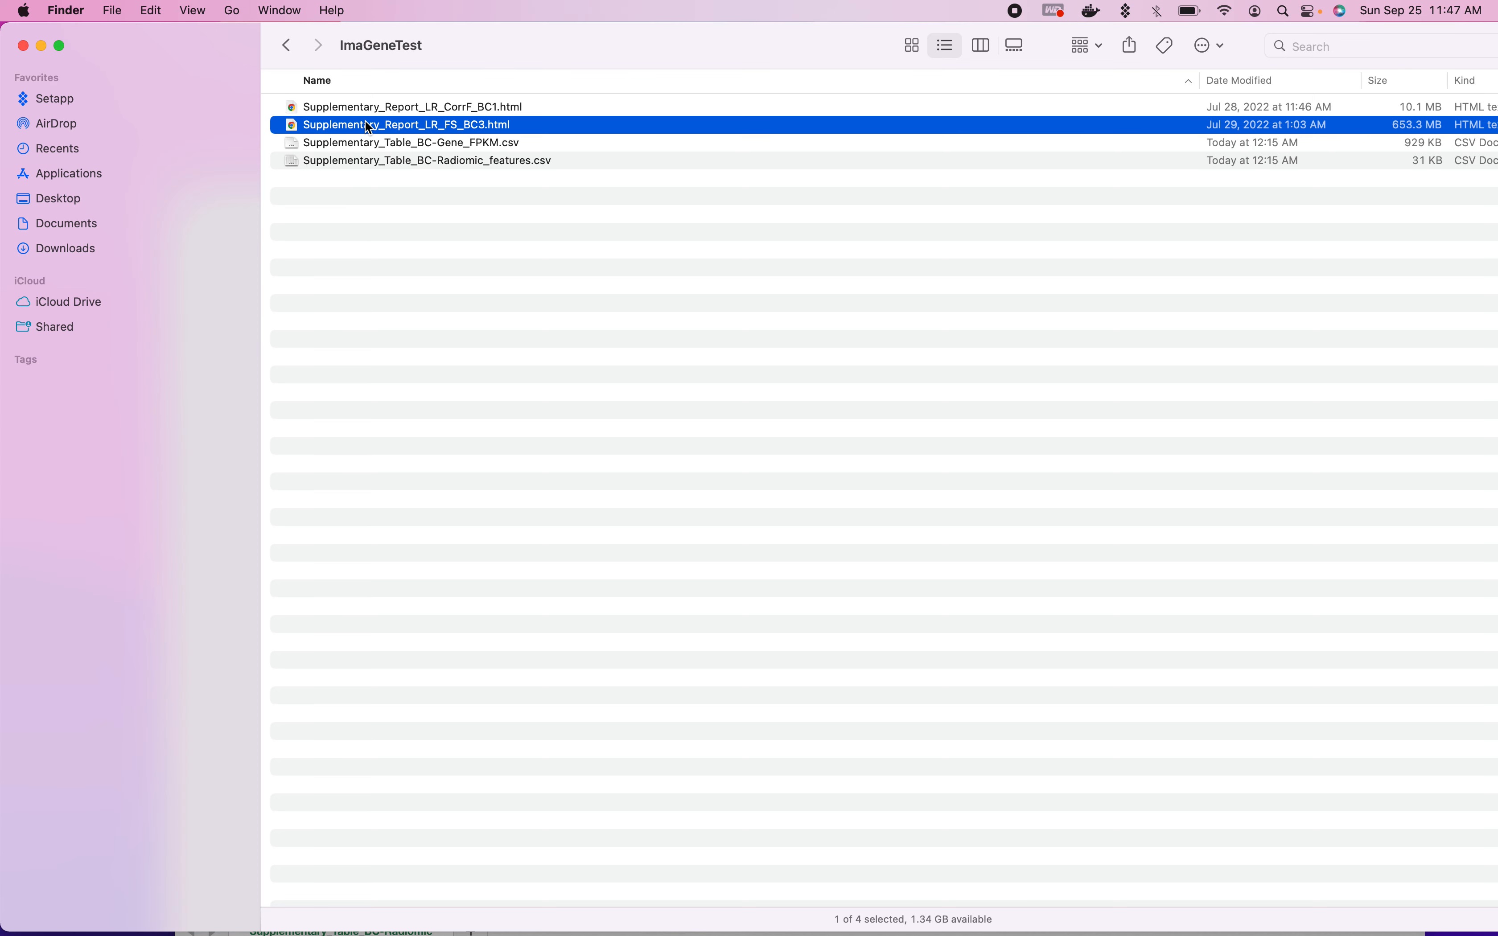
click(375, 111)
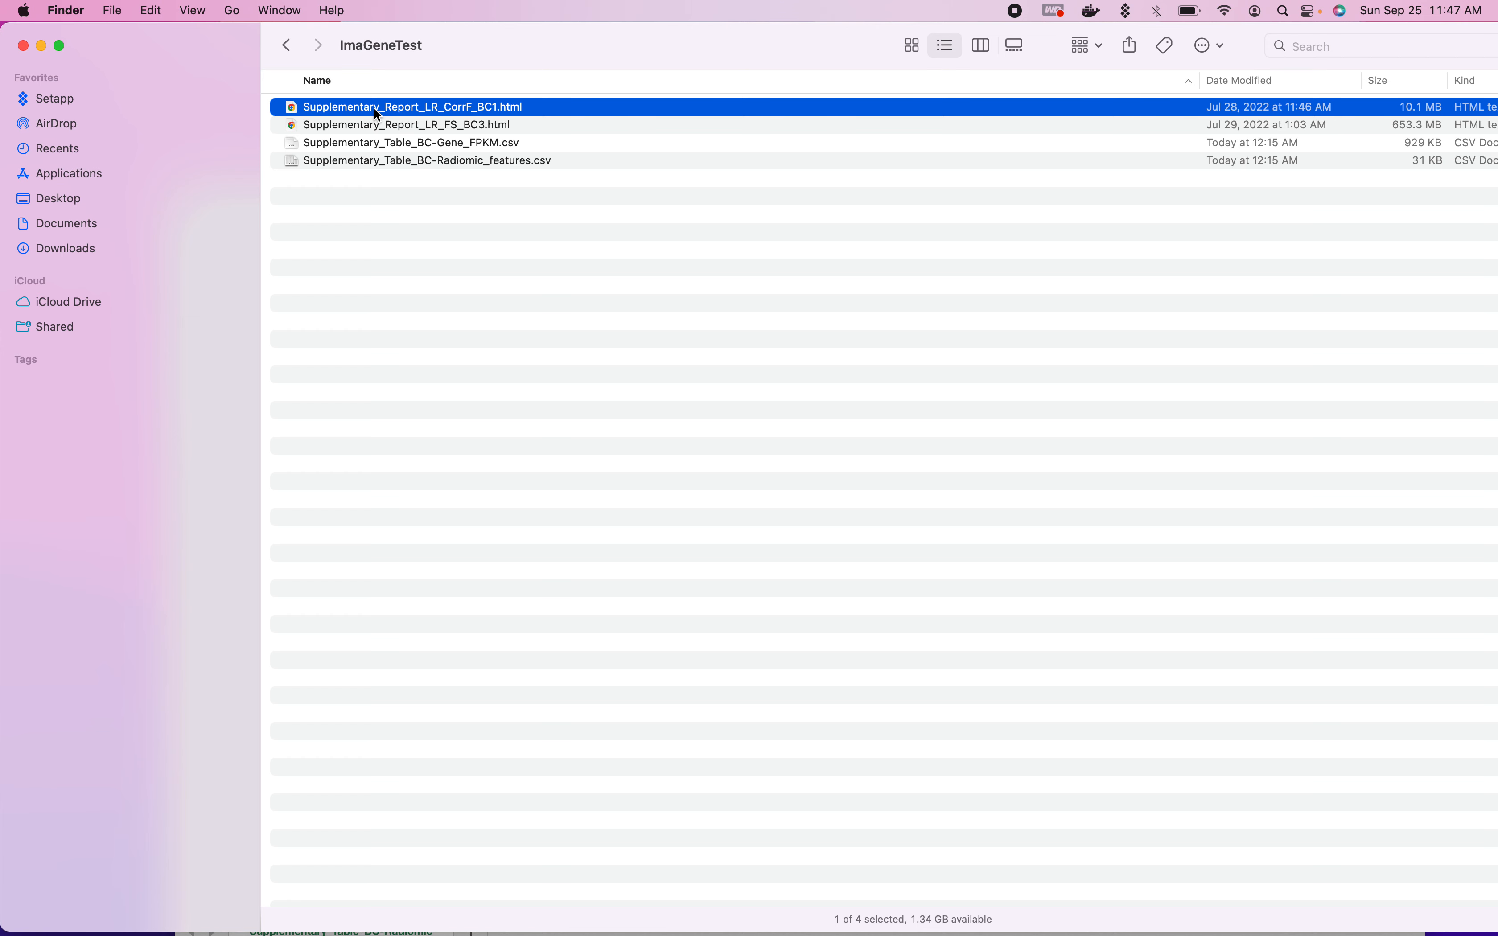
click(369, 129)
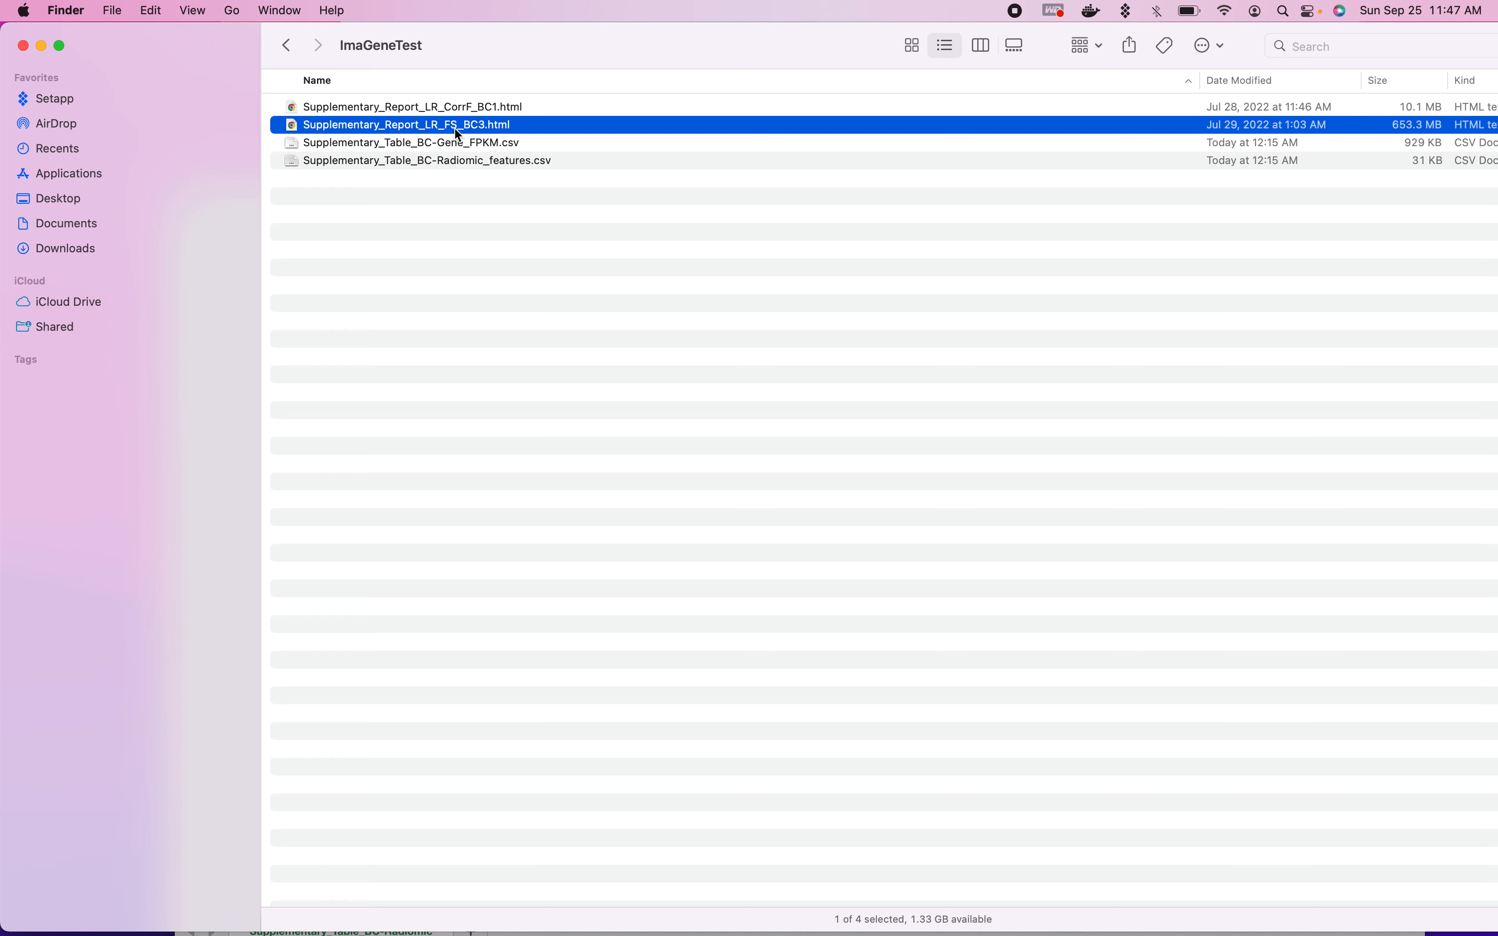
click(435, 109)
double_click(435, 110)
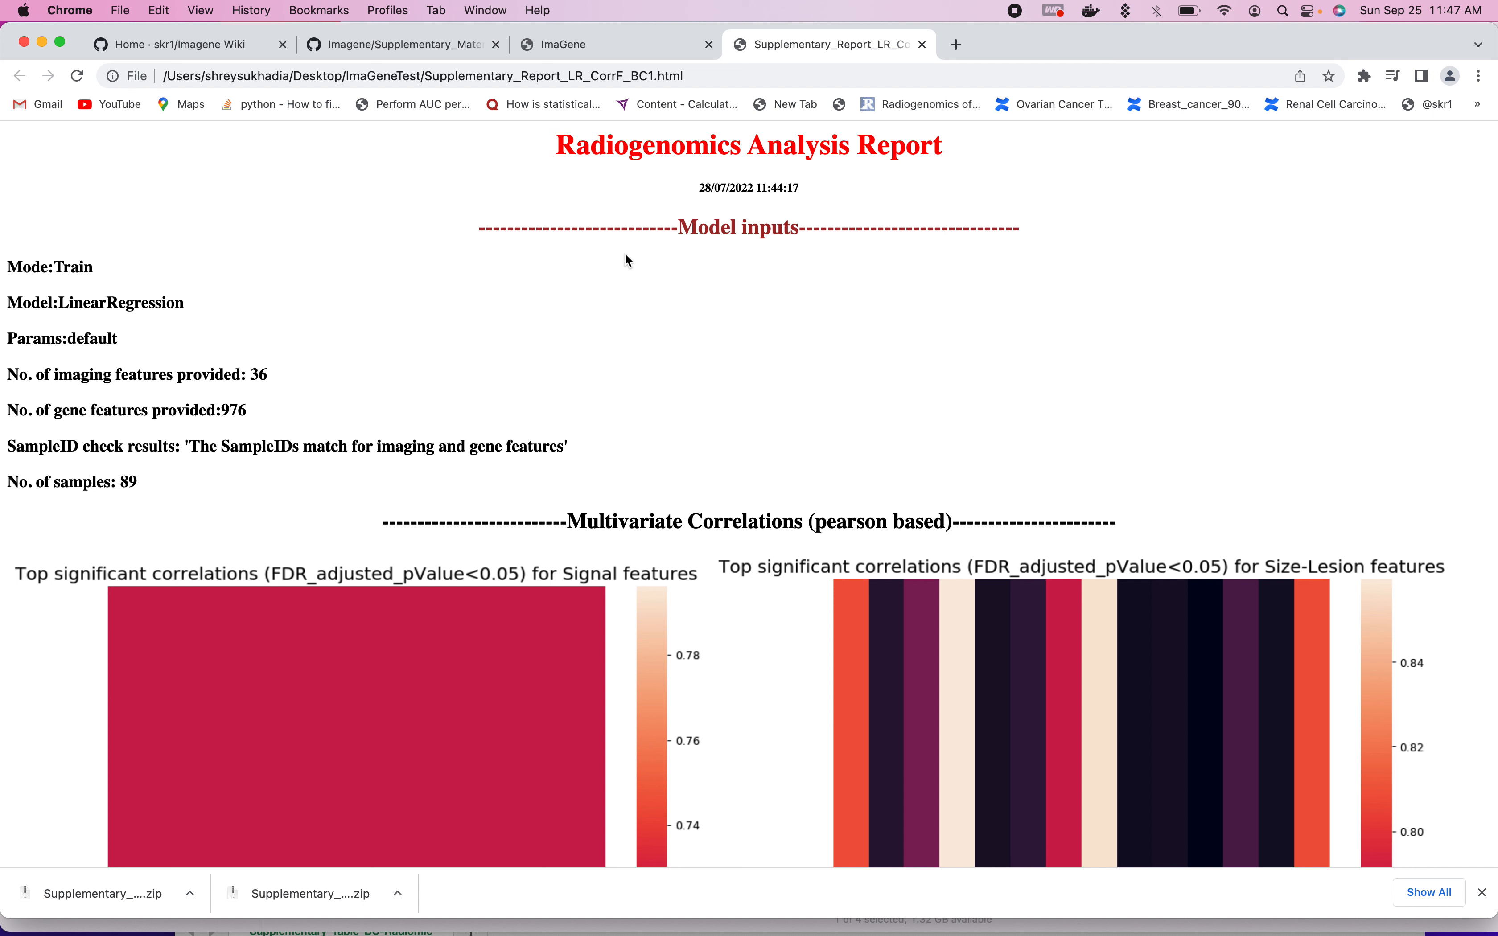
drag(700, 192, 848, 195)
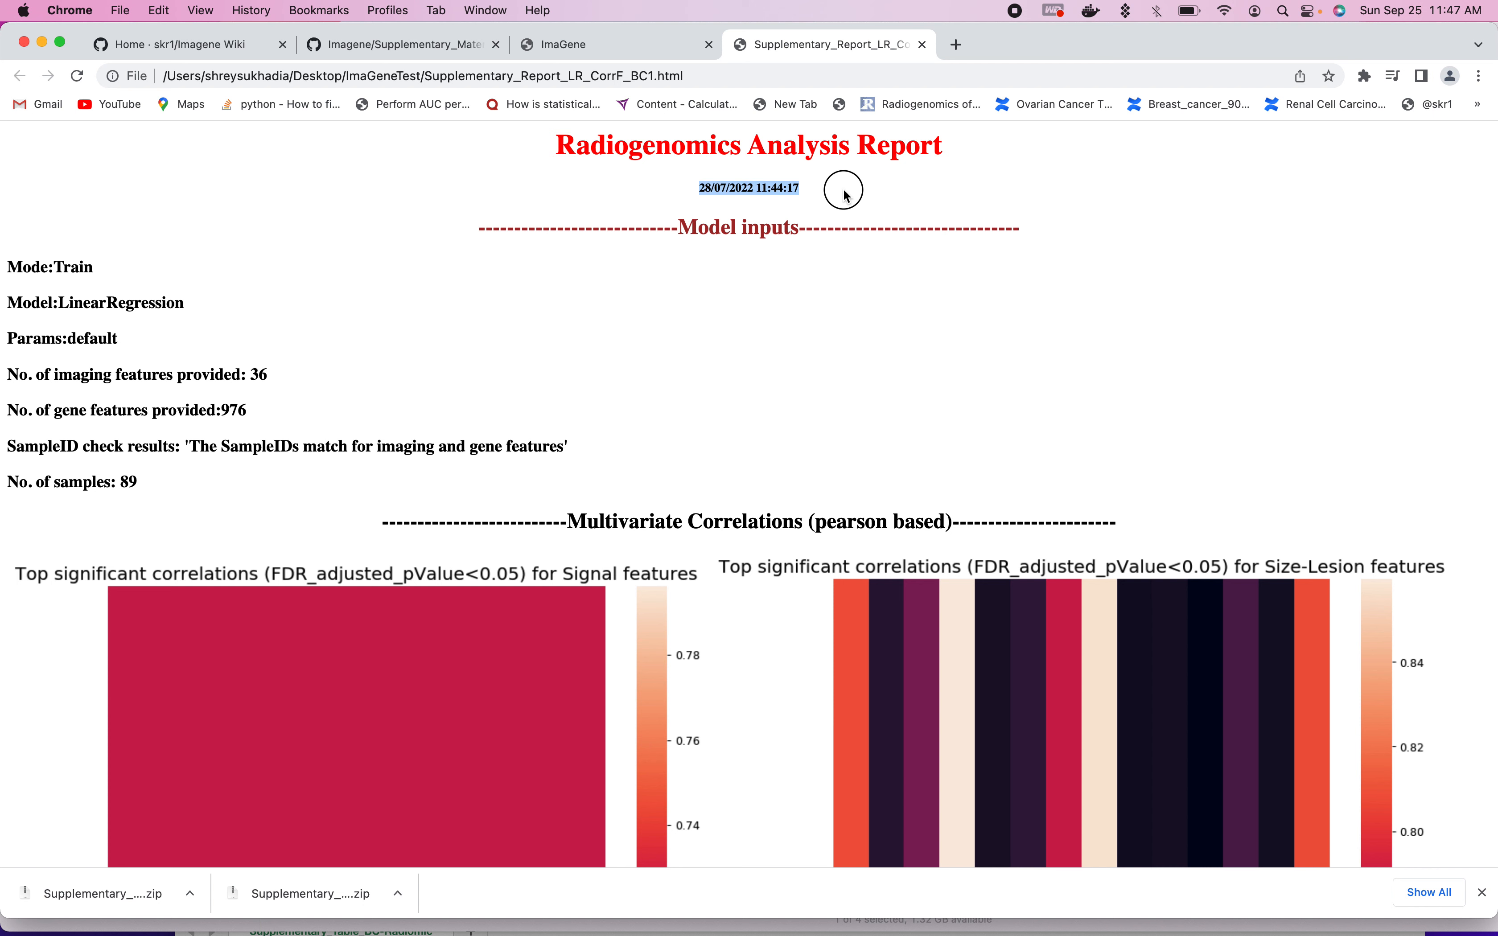